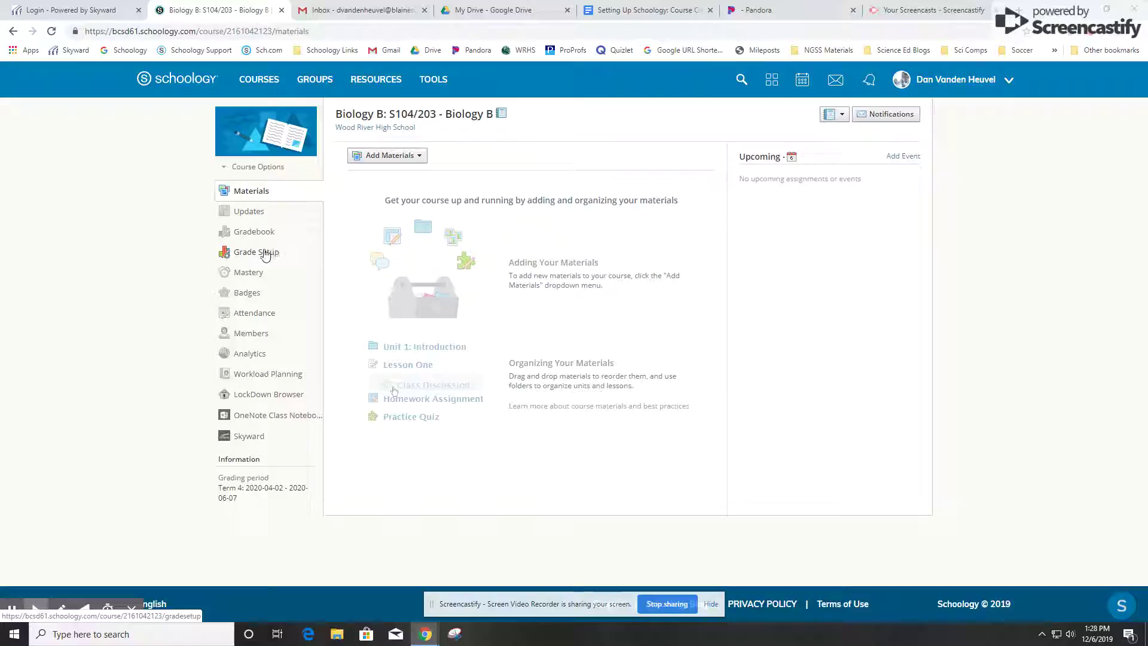
Step: Open Grade Setup and view the Proficiency scale: Advanced 90, Proficient 72, Near Standard 62, Needs Improvement 0
{"action": "left_click", "coordinate": [260, 254]}
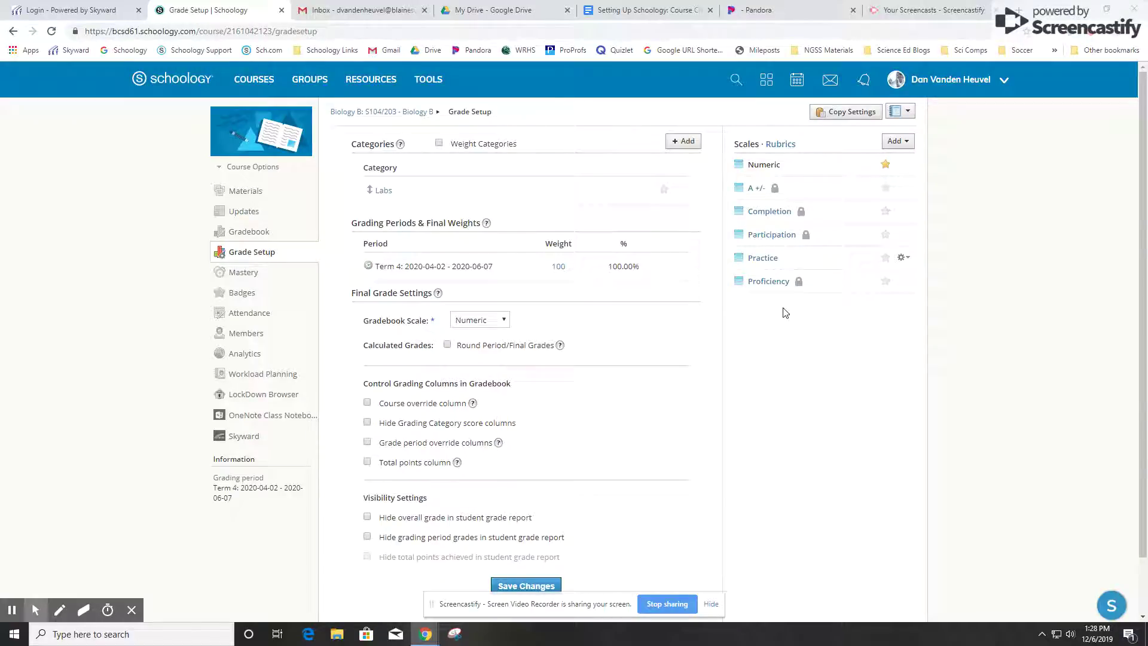
{"action": "left_click", "coordinate": [772, 283]}
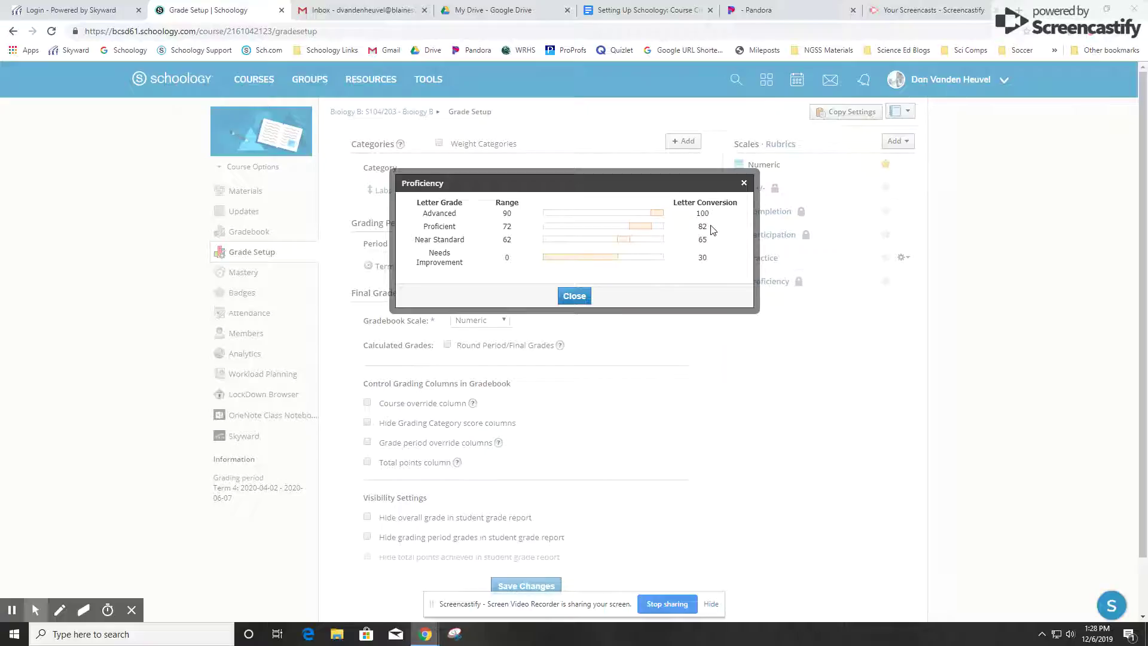
Step: Close the Proficiency details and start a new grading scale named 'practice 2'
{"action": "left_click", "coordinate": [568, 305]}
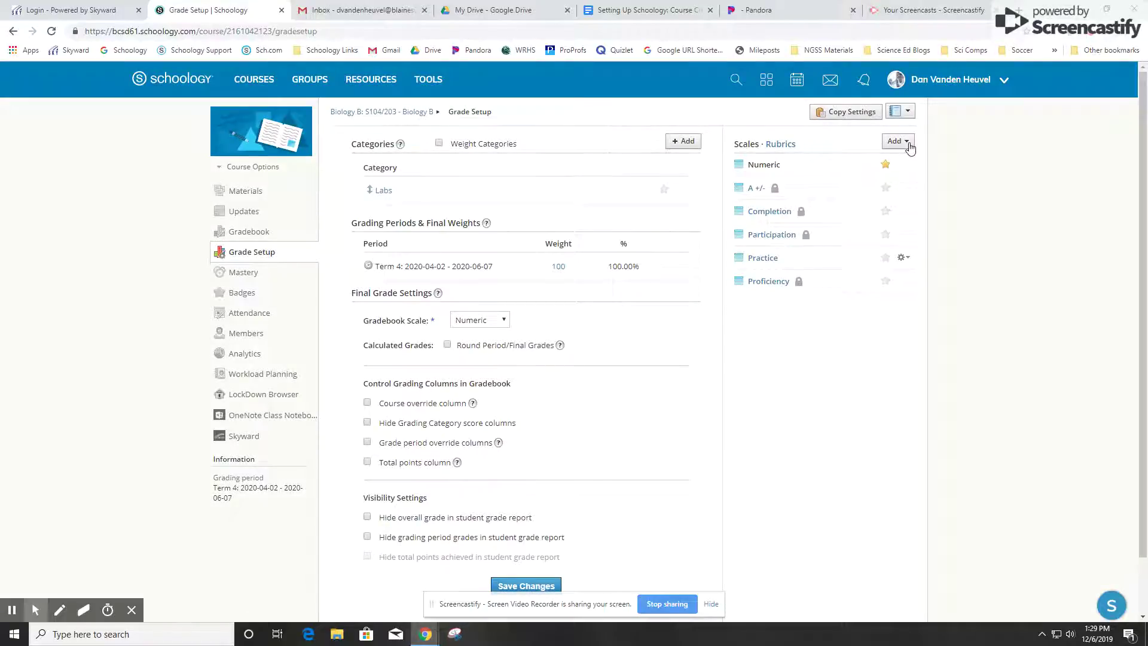
{"action": "left_click", "coordinate": [909, 148]}
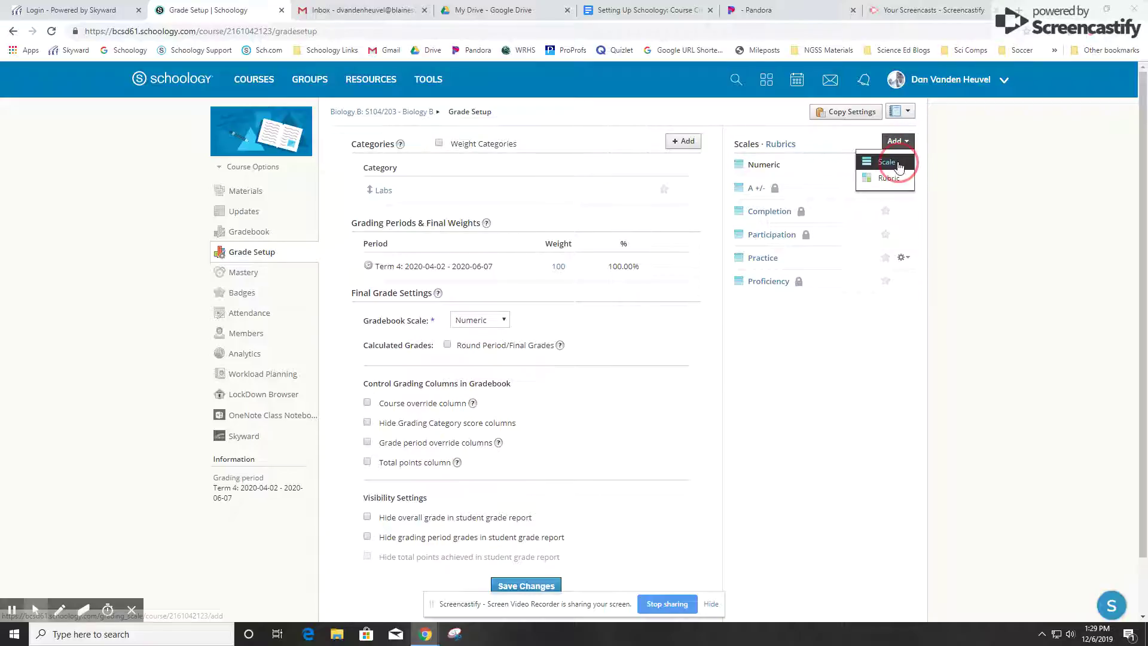
{"action": "left_click", "coordinate": [900, 163]}
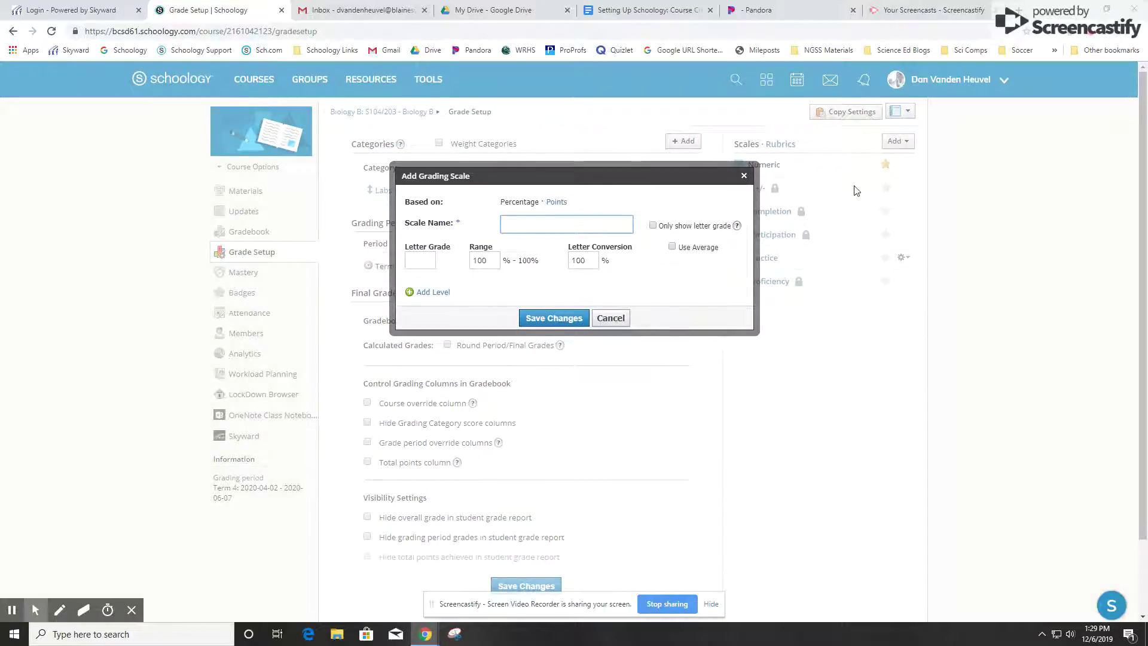
{"action": "type", "text": "practice 2"}
Step: Add levels 'Exceptional' starting at 85 and 'Standar' starting at 65
{"action": "left_click", "coordinate": [422, 266]}
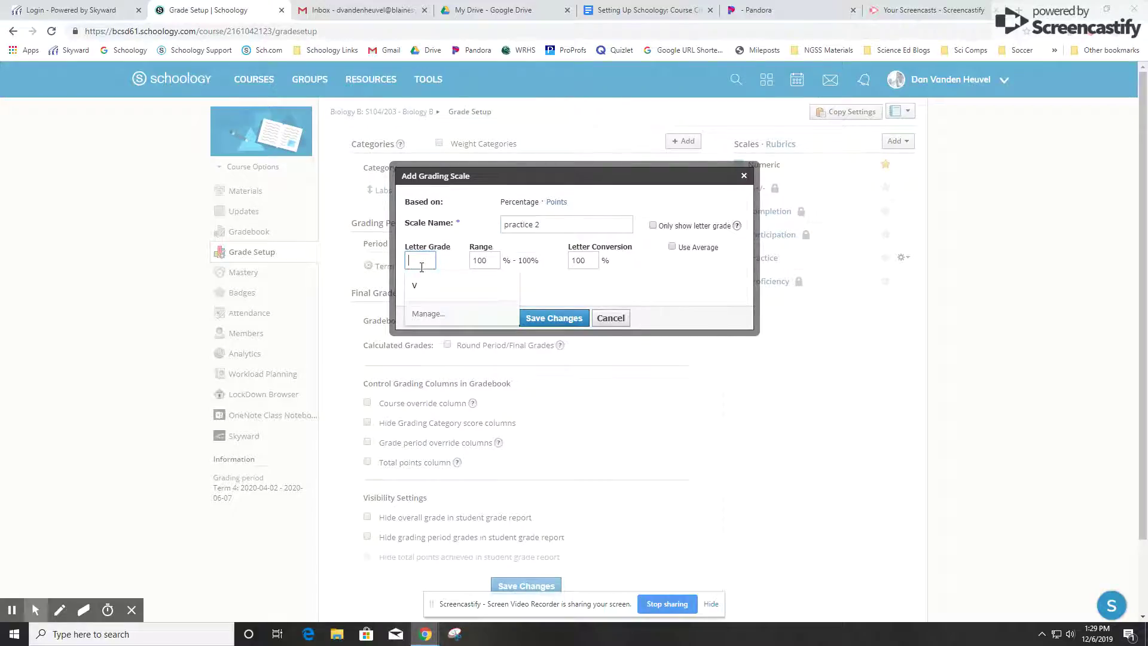
{"action": "type", "text": "Exceptional"}
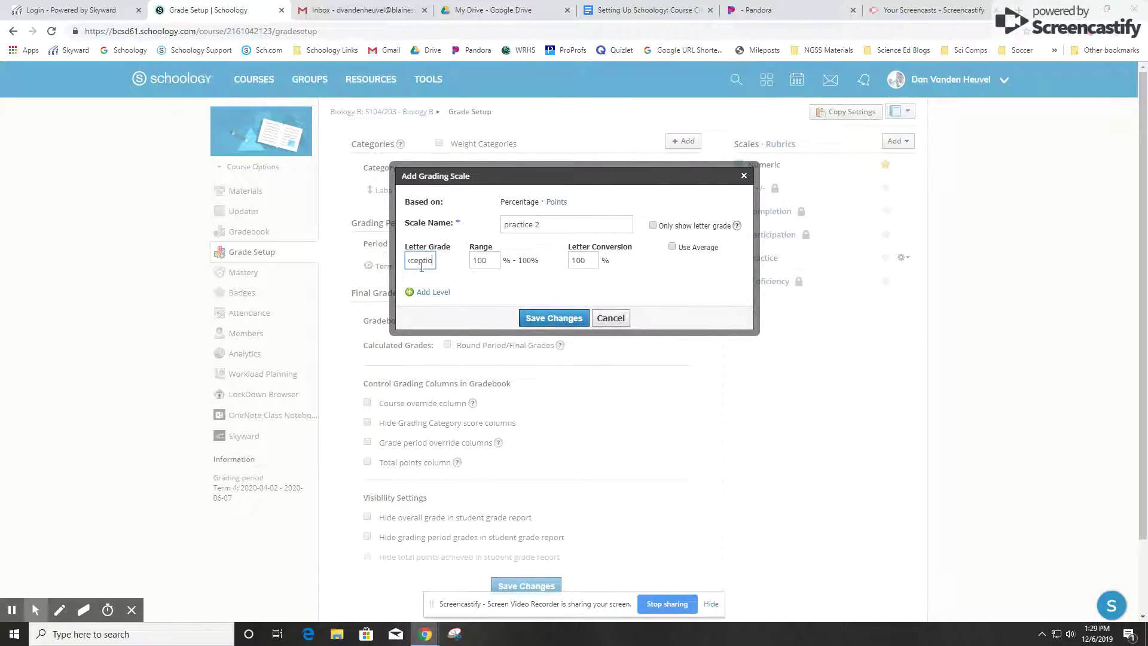
{"action": "double_click", "coordinate": [473, 261]}
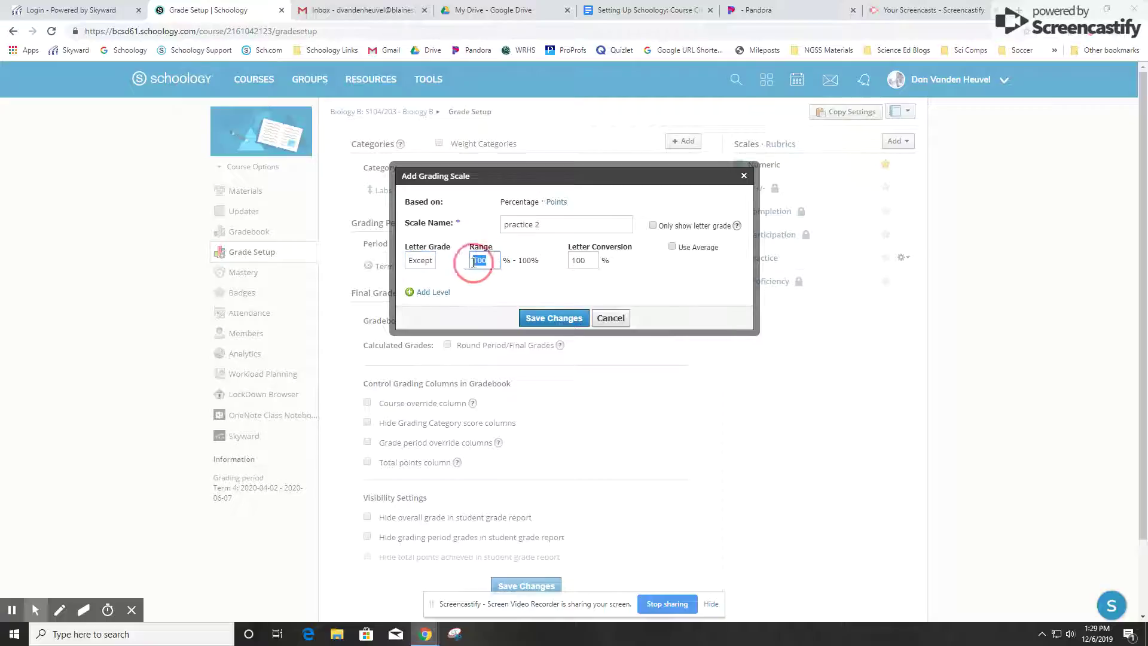
{"action": "type", "text": "85"}
{"action": "left_click", "coordinate": [432, 292]}
{"action": "left_click", "coordinate": [428, 277]}
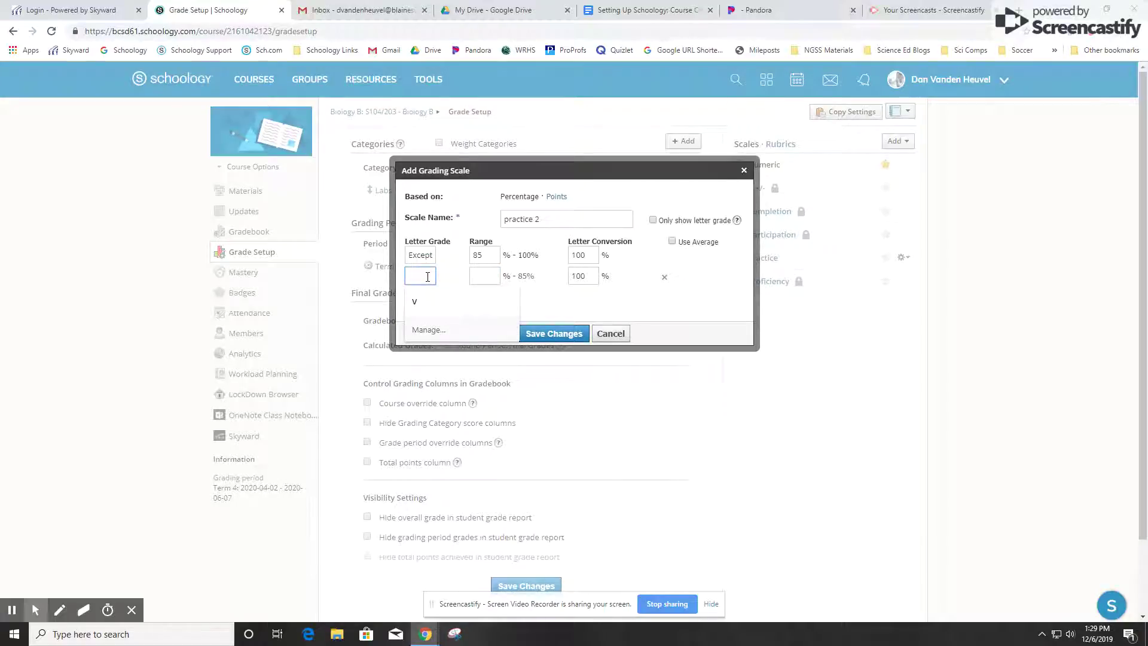
{"action": "type", "text": "Standar"}
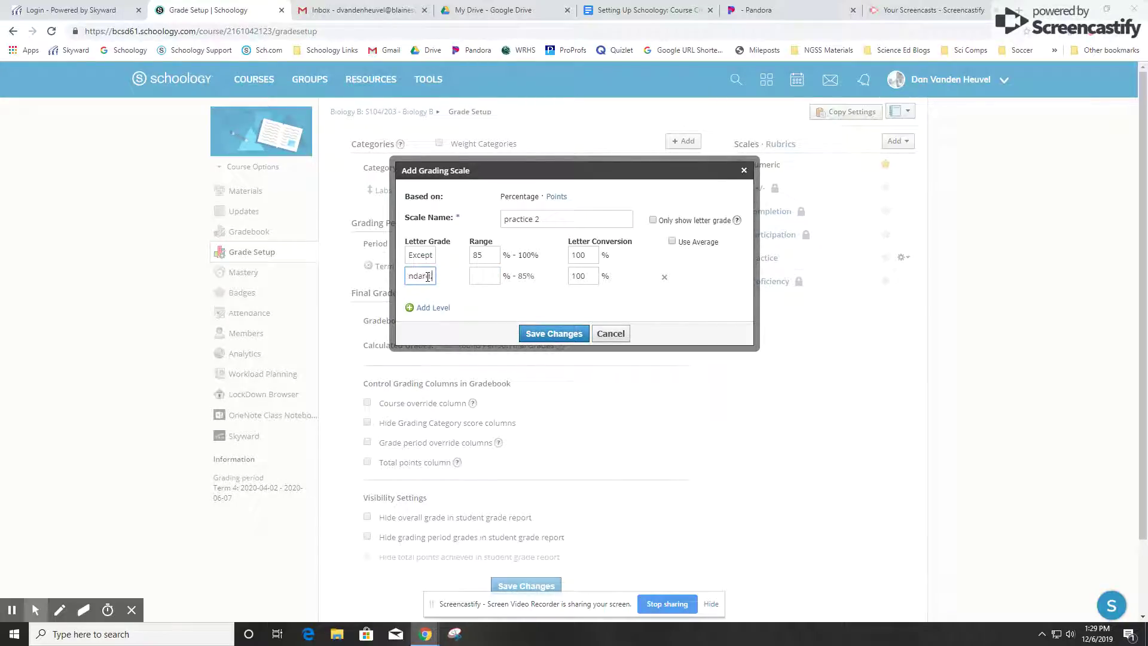
{"action": "left_click", "coordinate": [490, 276]}
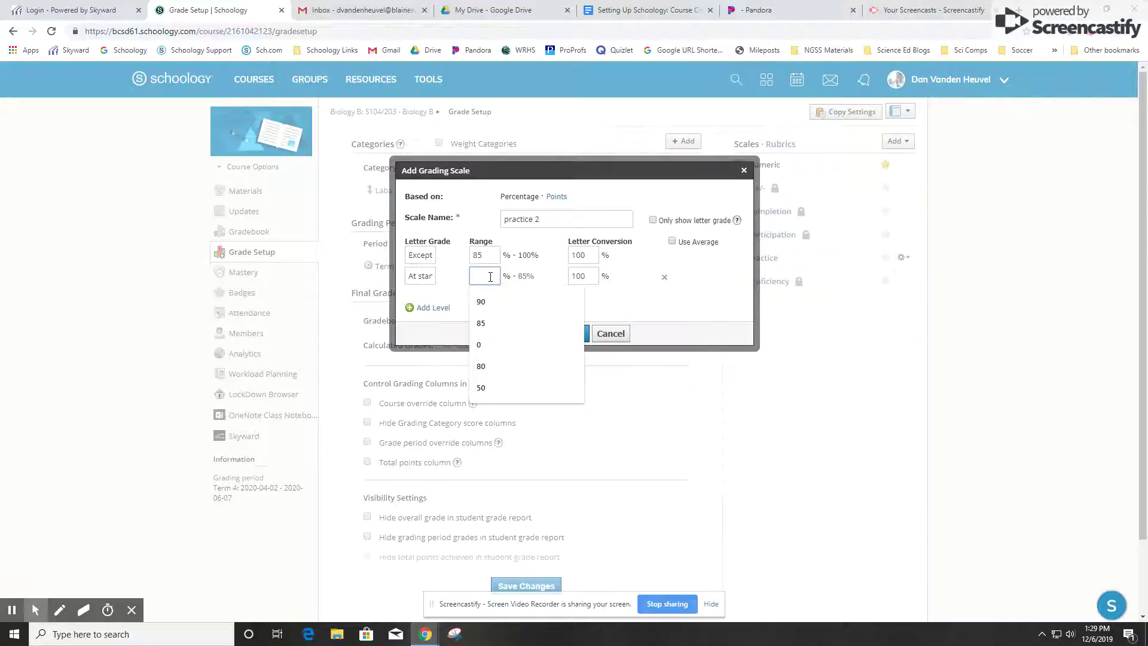
{"action": "type", "text": "65"}
{"action": "left_click", "coordinate": [553, 296]}
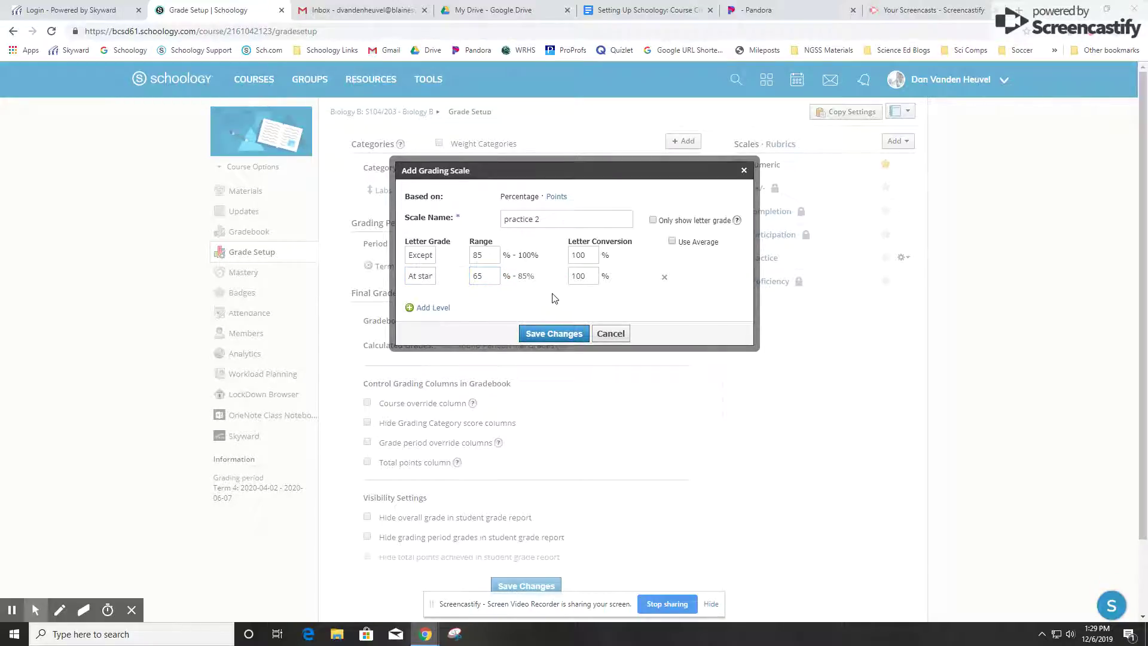
Step: Add a third level 'Needs improvement' starting at 0 and turn on averaged conversions
{"action": "left_click", "coordinate": [430, 308]}
{"action": "left_click", "coordinate": [423, 293]}
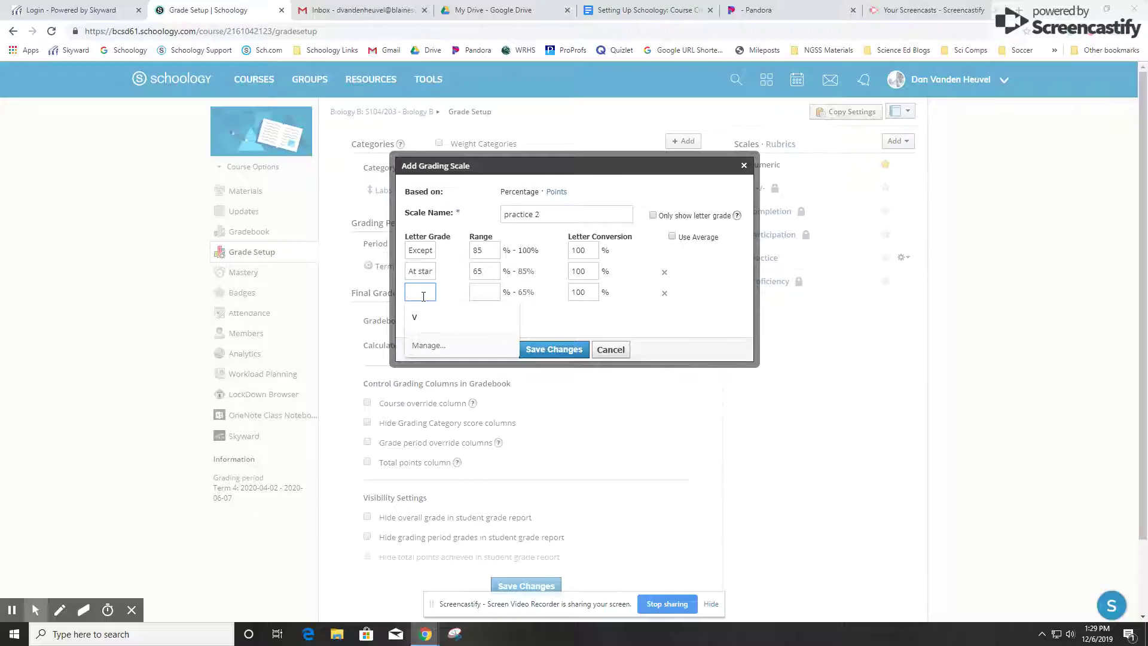
{"action": "type", "text": "Needs improveme"}
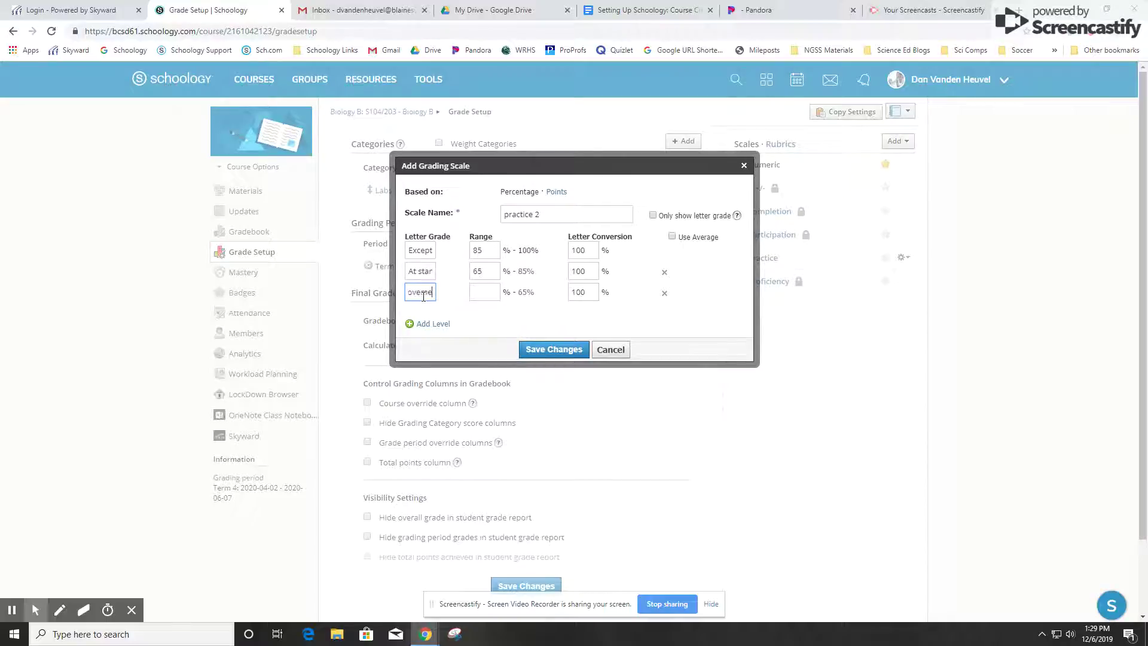
{"action": "type", "text": "nt"}
{"action": "left_click", "coordinate": [483, 293]}
{"action": "type", "text": "0"}
{"action": "left_click", "coordinate": [672, 237]}
Step: Turn off averaging, set the conversions to 100, 78 and 50, and save practice 2
{"action": "left_click", "coordinate": [672, 237]}
{"action": "double_click", "coordinate": [575, 250]}
{"action": "type", "text": "100"}
{"action": "left_click", "coordinate": [592, 273]}
{"action": "double_click", "coordinate": [590, 273]}
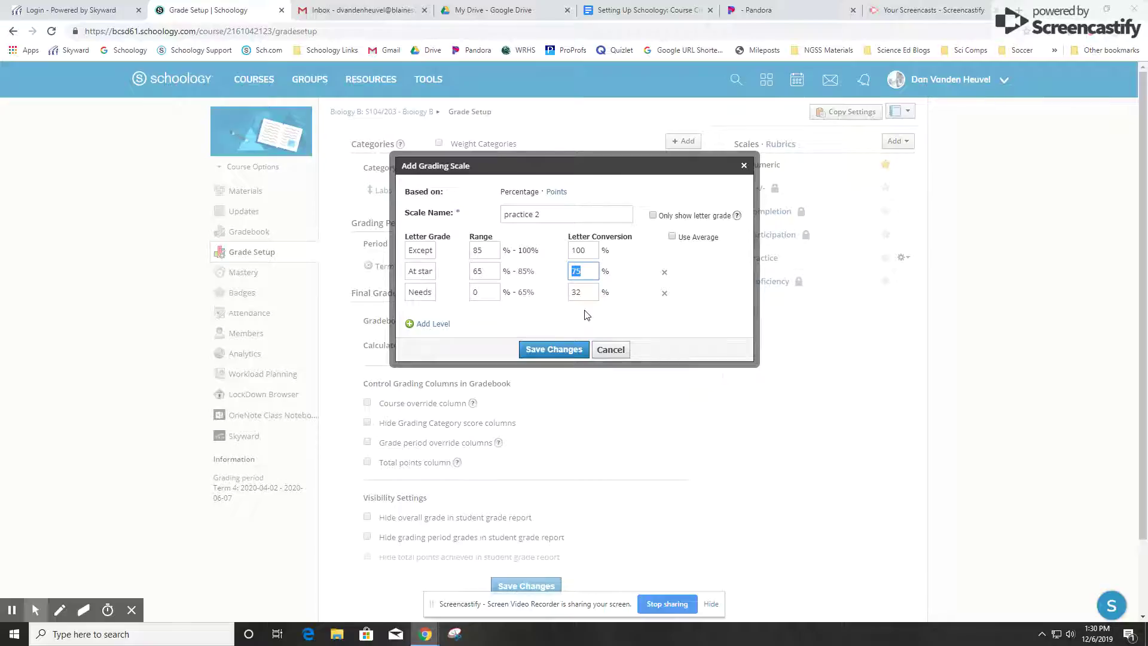
{"action": "type", "text": "78"}
{"action": "double_click", "coordinate": [569, 294]}
{"action": "type", "text": "50"}
{"action": "left_click", "coordinate": [724, 312]}
{"action": "left_click", "coordinate": [653, 216]}
{"action": "left_click", "coordinate": [564, 349]}
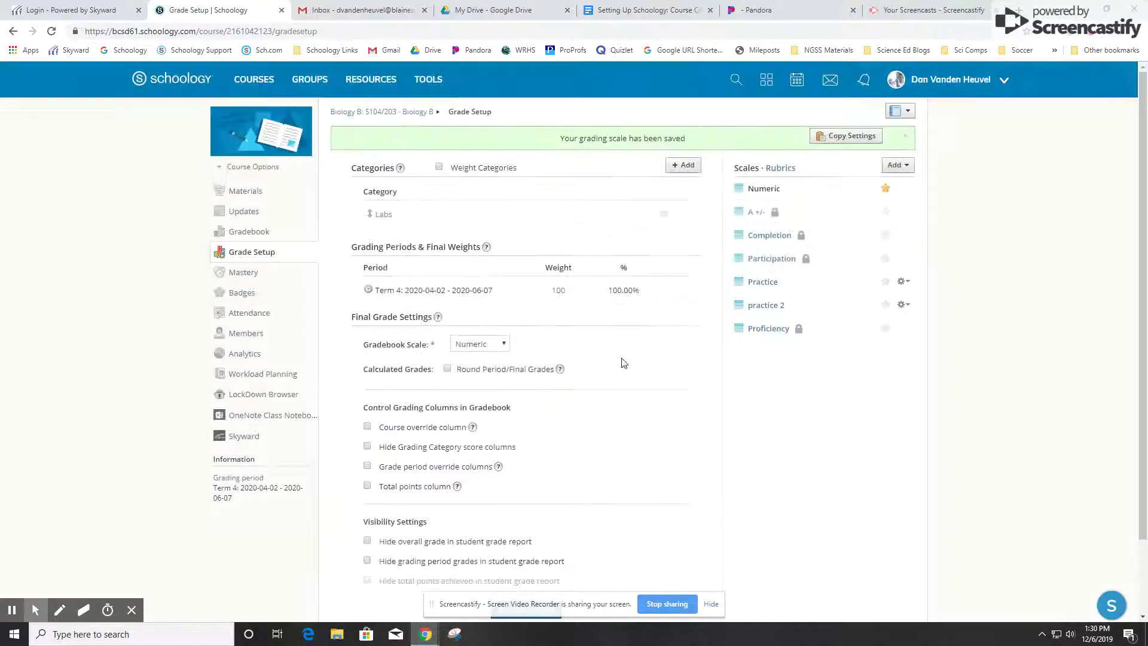
Step: Review the saved practice 2 scale, then switch to Rubrics and preview Lab Question Response (10 points)
{"action": "left_click", "coordinate": [775, 306]}
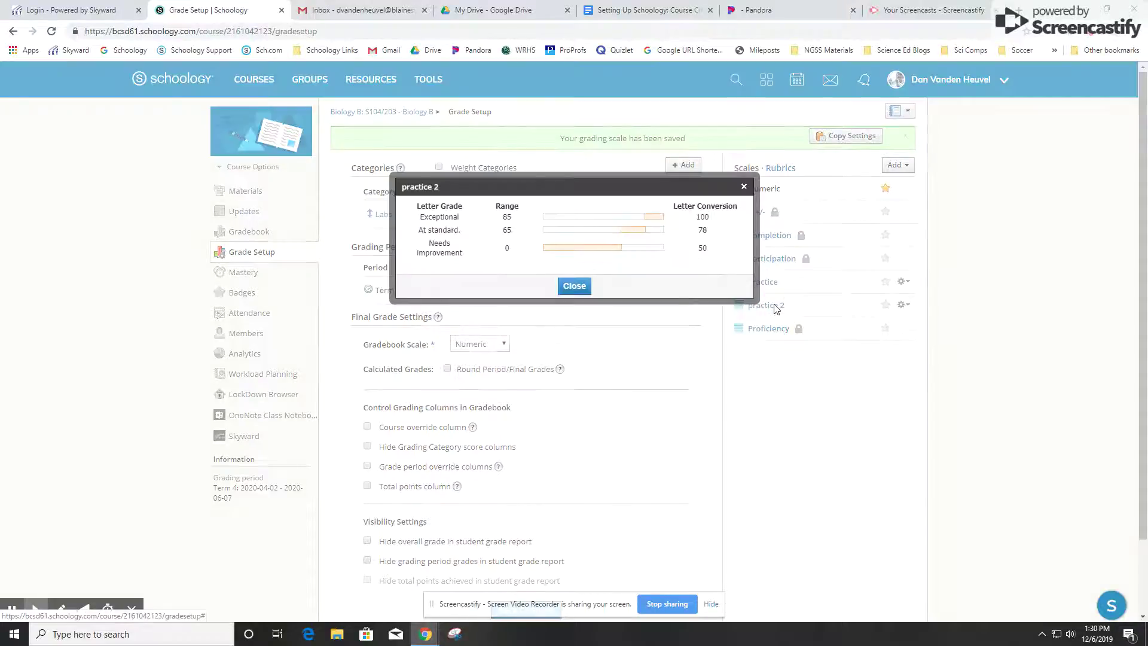
{"action": "left_click", "coordinate": [743, 187]}
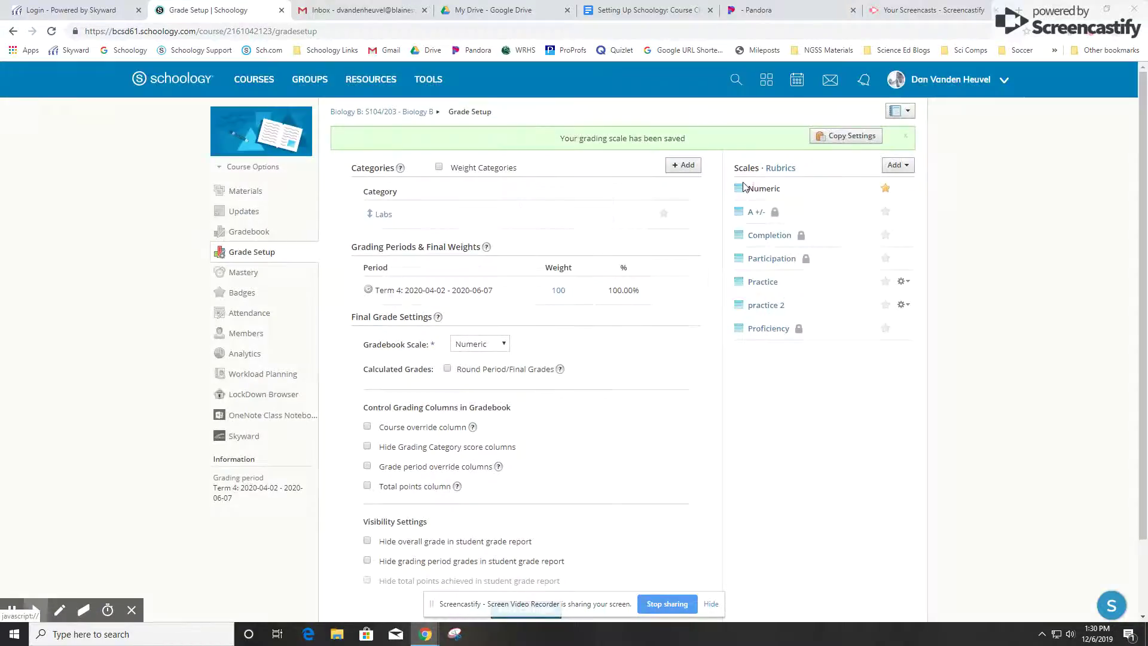
{"action": "left_click", "coordinate": [782, 169]}
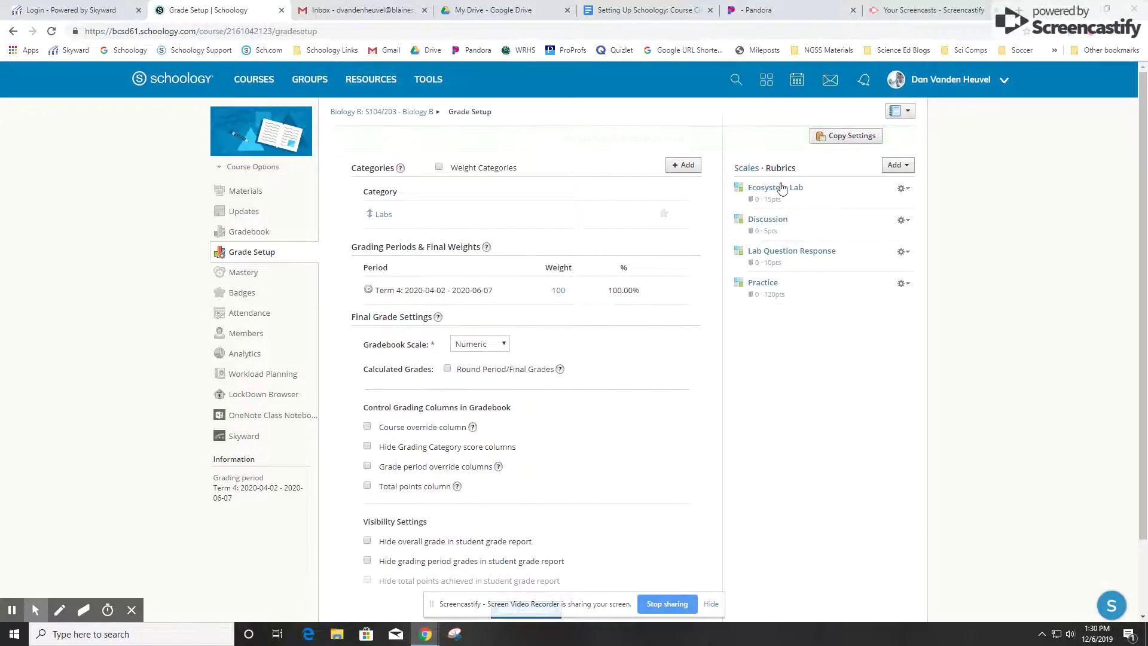
{"action": "left_click", "coordinate": [799, 230]}
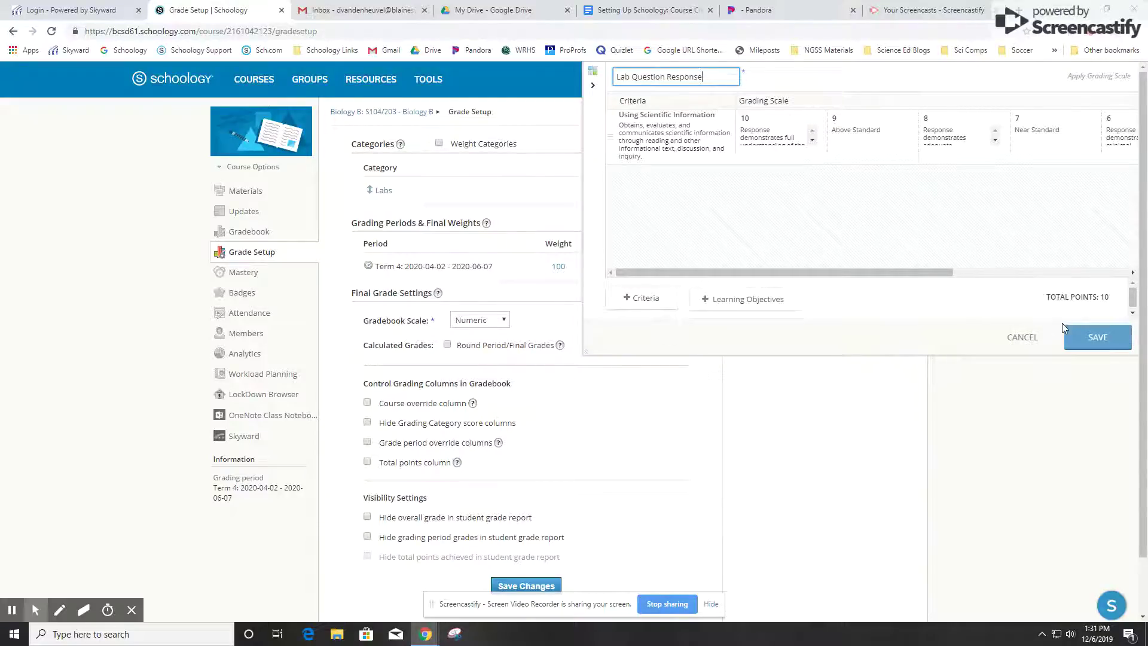
{"action": "left_click", "coordinate": [1021, 339]}
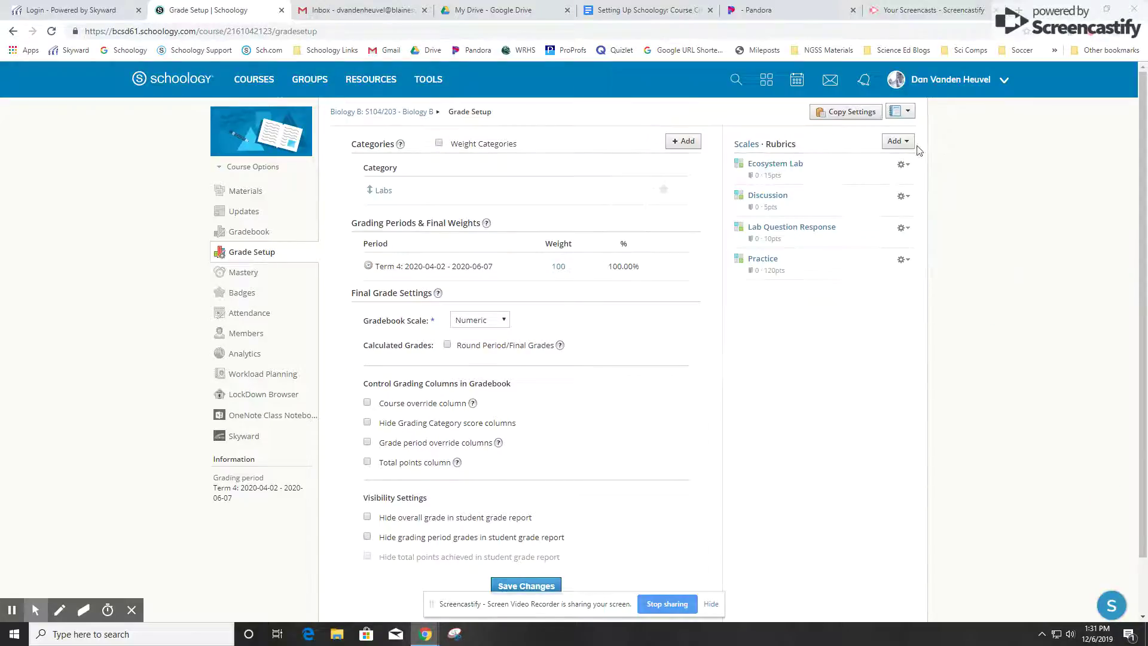
Step: Start a new rubric titled 'practice 3'
{"action": "left_click", "coordinate": [896, 141]}
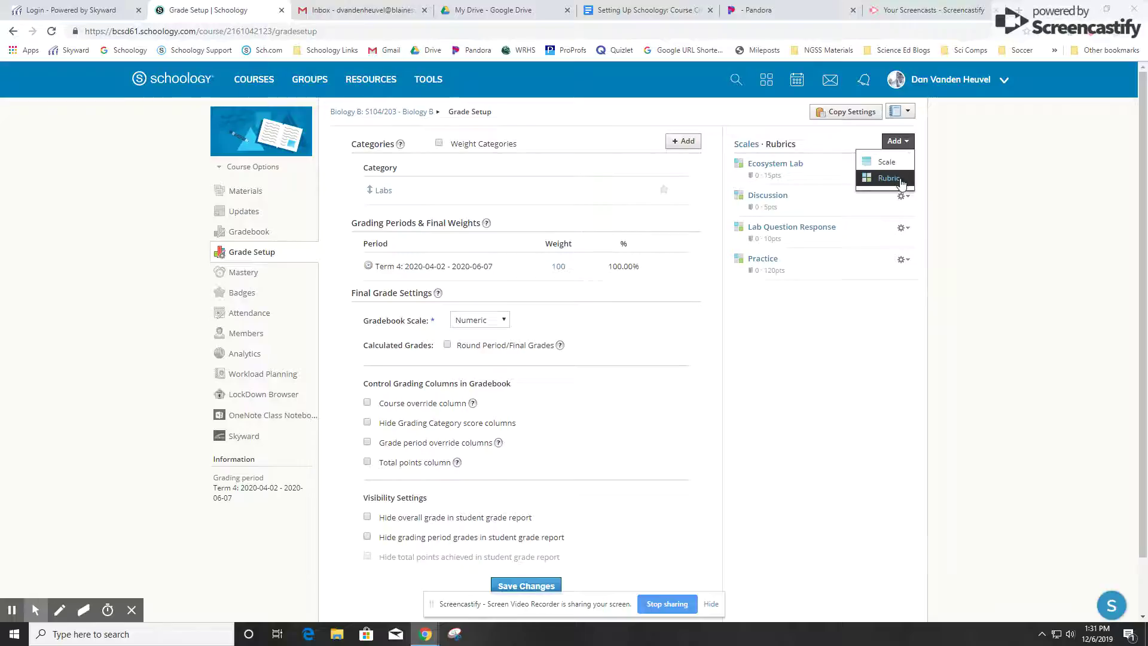
{"action": "left_click", "coordinate": [900, 180]}
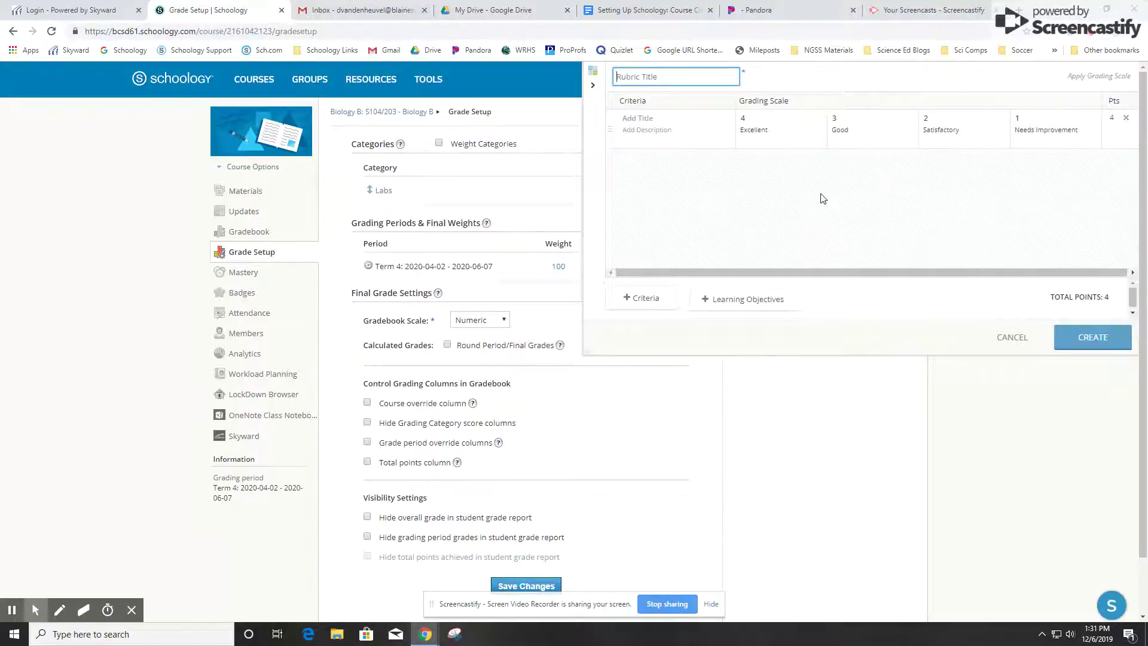
{"action": "type", "text": "practice 3"}
{"action": "left_click", "coordinate": [821, 196]}
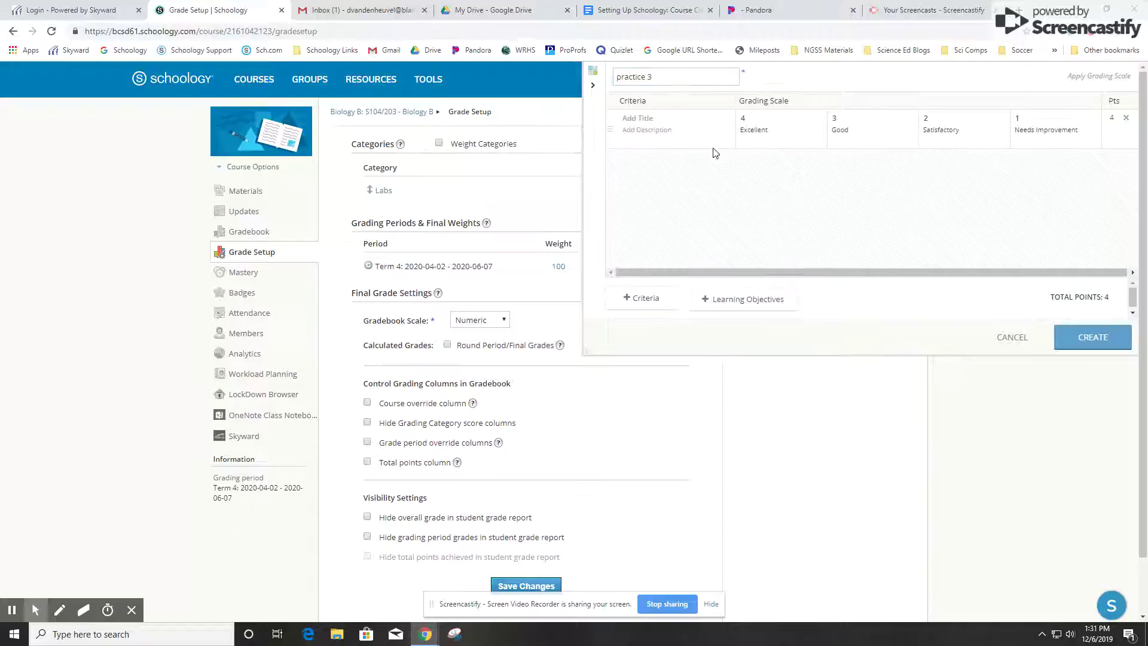
Step: Title the first criterion 'Practic', give it a placeholder description, and add a grading level
{"action": "left_click", "coordinate": [669, 119]}
{"action": "type", "text": "Practice"}
{"action": "left_click", "coordinate": [674, 131]}
{"action": "type", "text": "sa;fj;FJASL;JF; AJ;FJ;"}
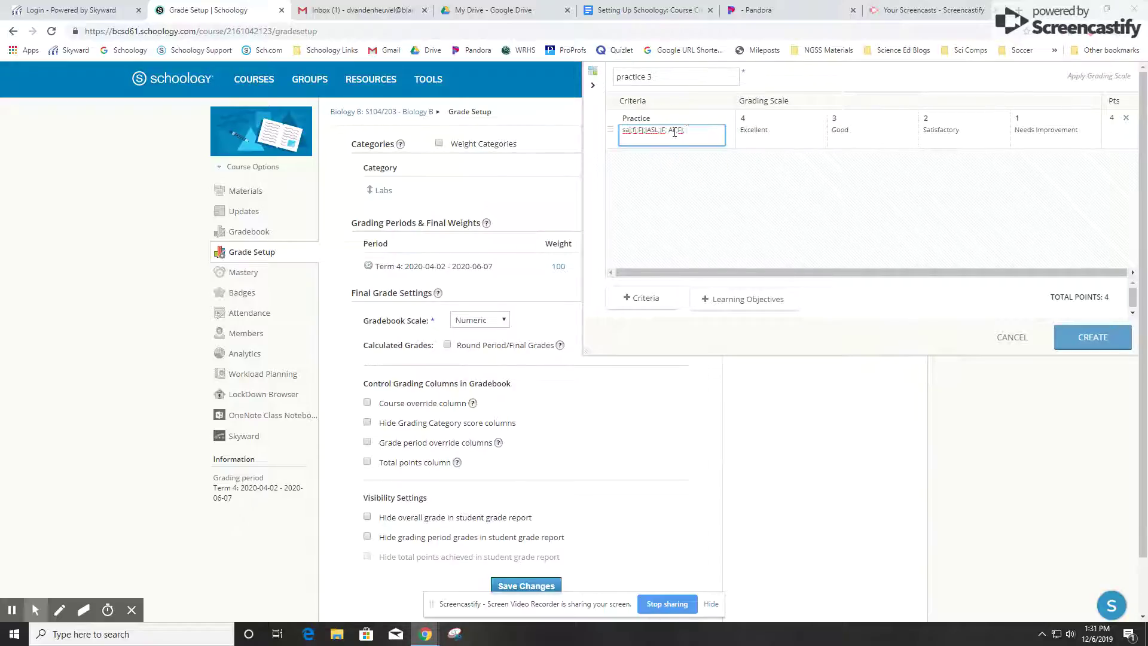
{"action": "left_click", "coordinate": [827, 118]}
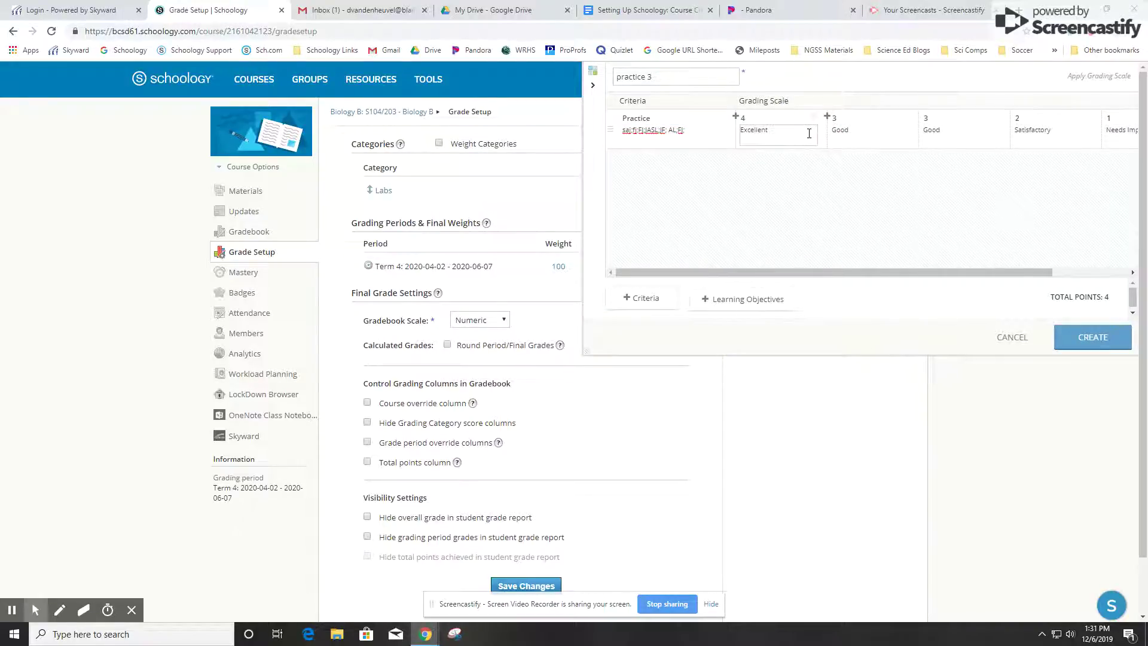
Step: Set the Practice criterion's level points to 20, 16, 12, 10 and 5
{"action": "left_click", "coordinate": [771, 120]}
{"action": "key", "text": "BackSpace"}
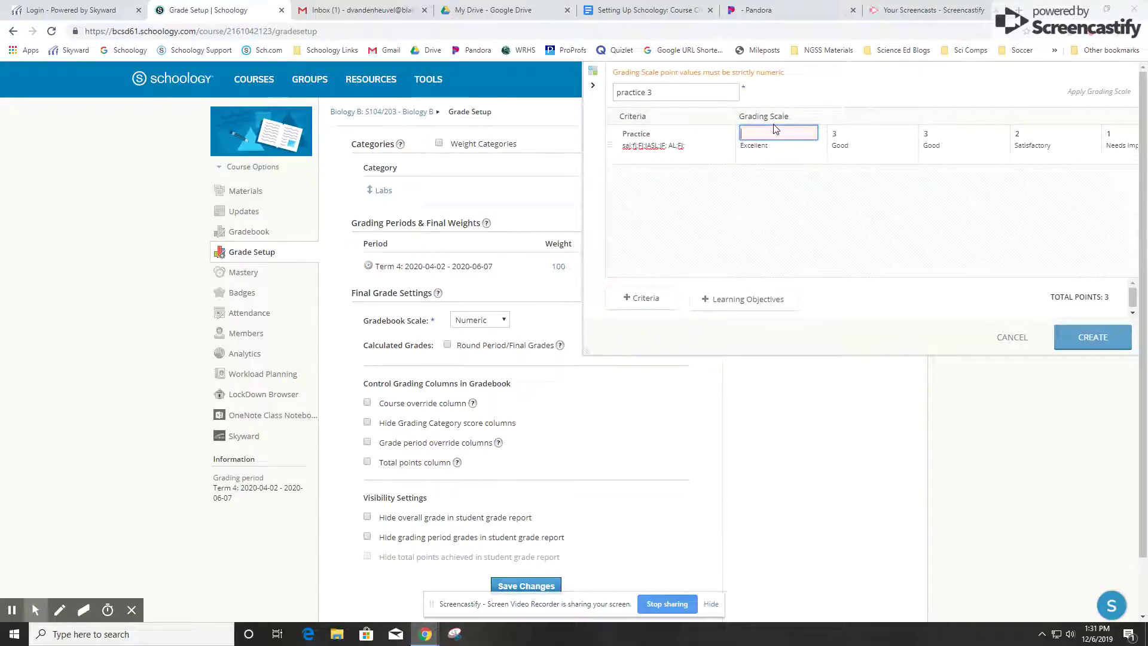
{"action": "type", "text": "20"}
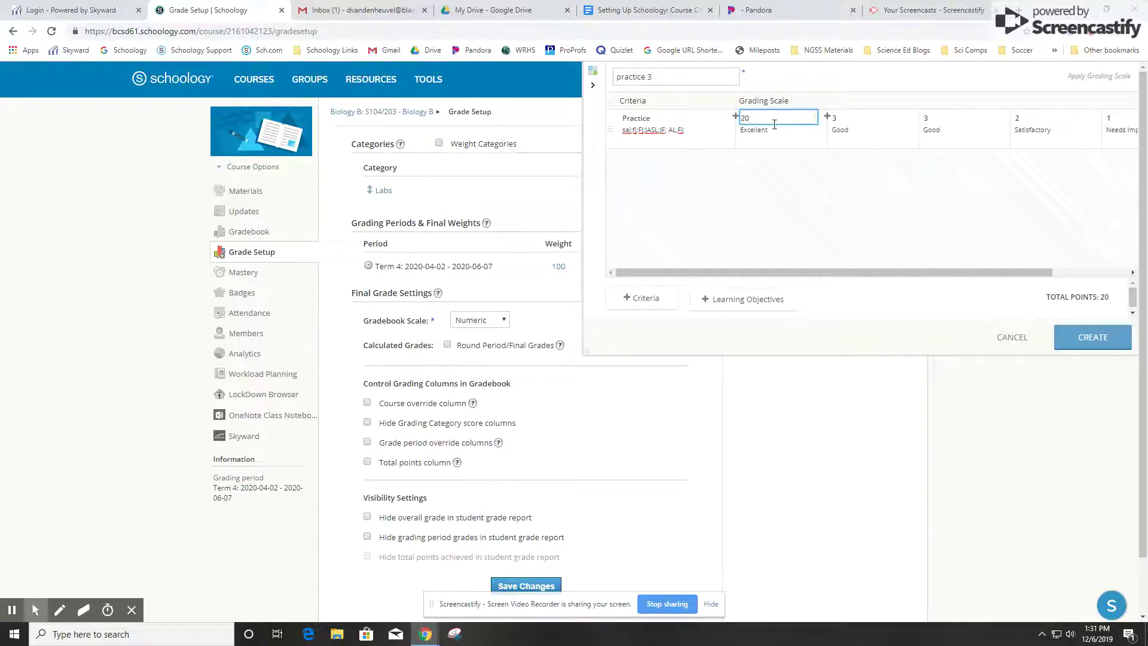
{"action": "left_click", "coordinate": [847, 118]}
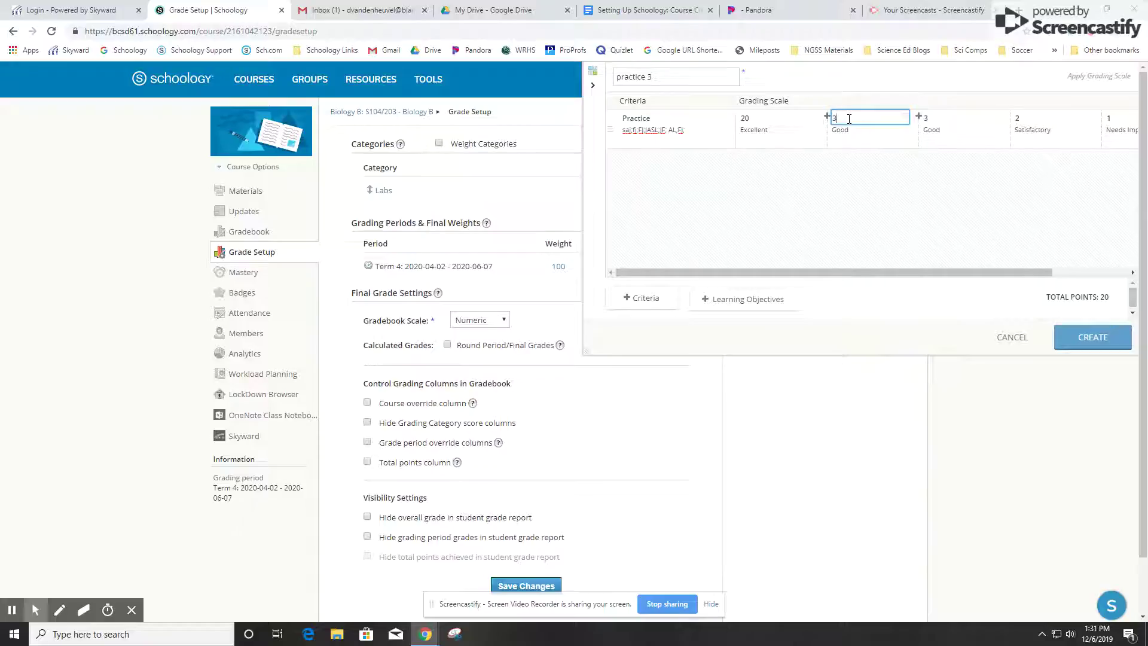
{"action": "key", "text": "BackSpace"}
{"action": "type", "text": "16"}
{"action": "left_click", "coordinate": [951, 118]}
{"action": "key", "text": "BackSpace"}
{"action": "type", "text": "1"}
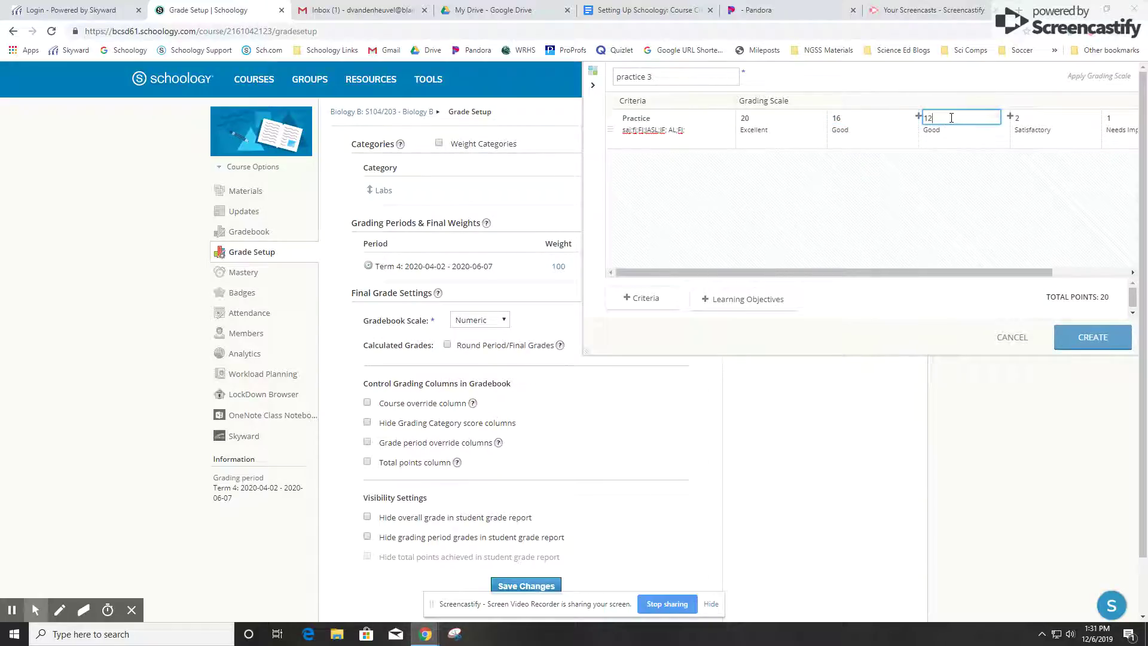
{"action": "left_click", "coordinate": [1037, 120]}
{"action": "key", "text": "BackSpace"}
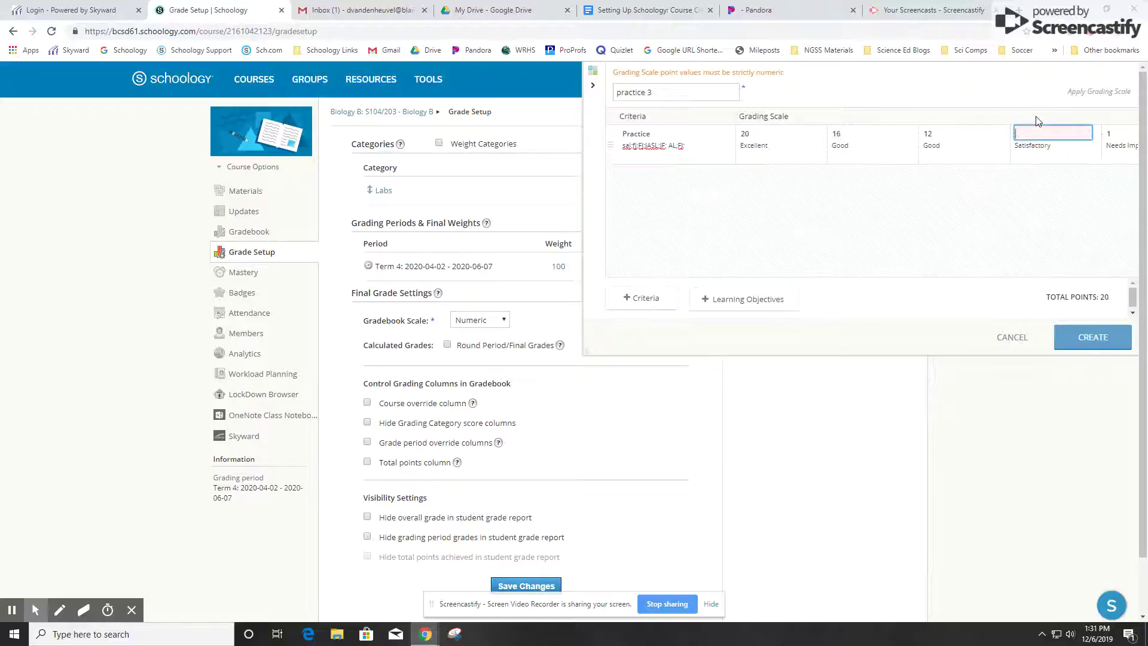
{"action": "type", "text": "10"}
{"action": "left_click", "coordinate": [1109, 119]}
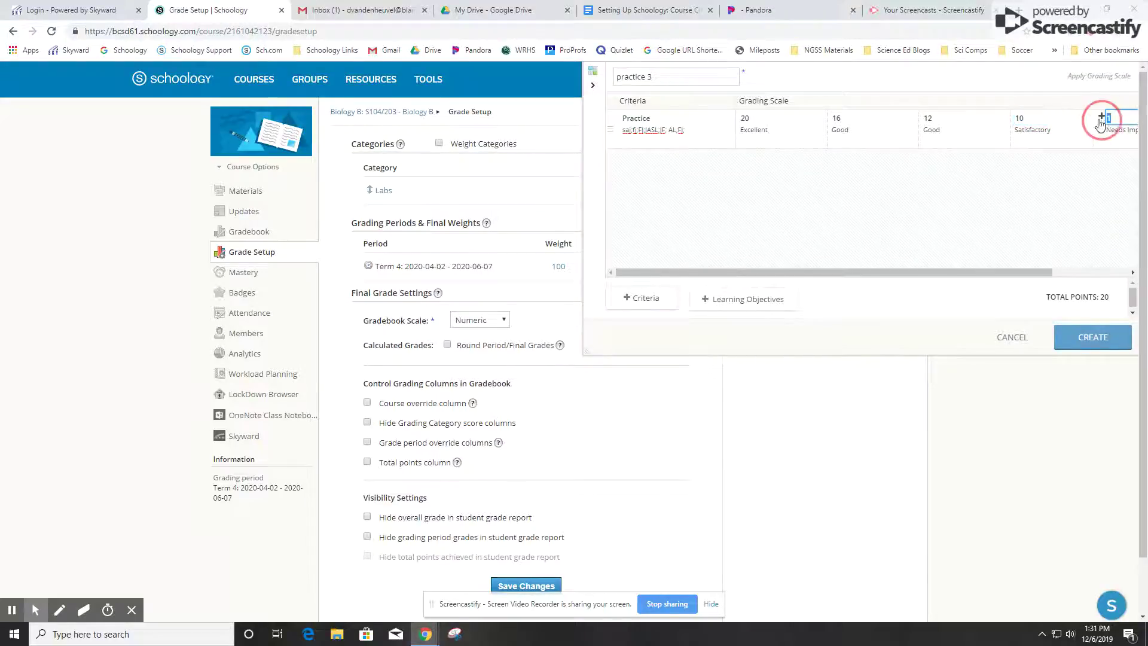
{"action": "key", "text": "BackSpace"}
{"action": "type", "text": "5"}
Step: Append extra text to the 20-, 16- and 12-point level descriptions
{"action": "left_click", "coordinate": [763, 135]}
{"action": "type", "text": ". KAFHKLHF AKFHKLASFHKL"}
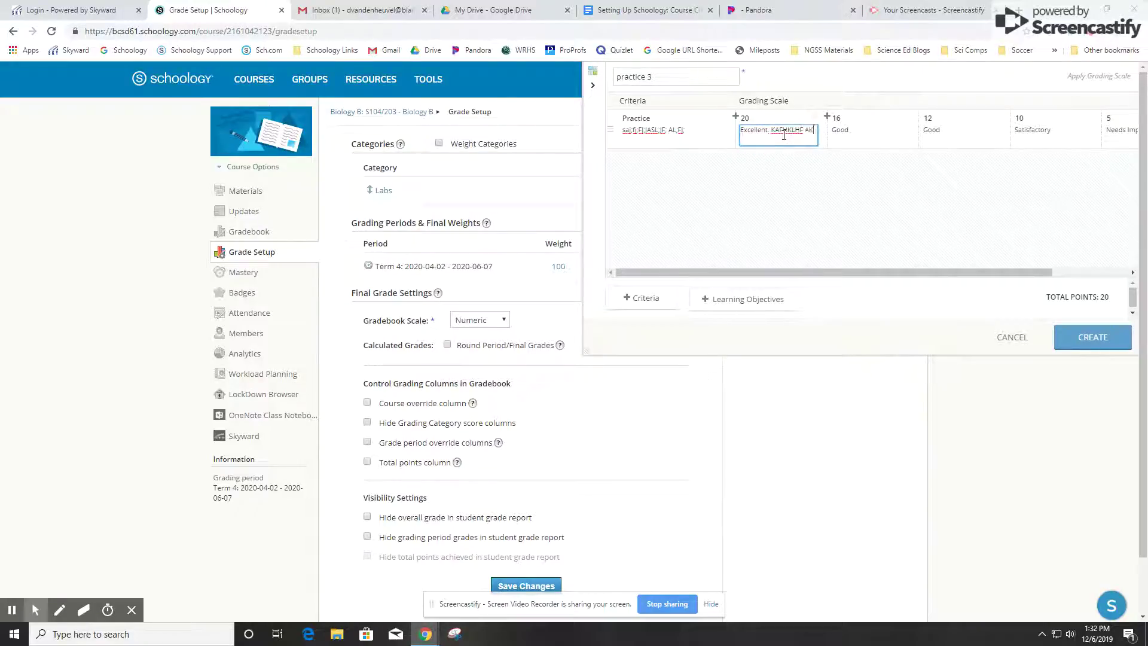
{"action": "left_click", "coordinate": [856, 134]}
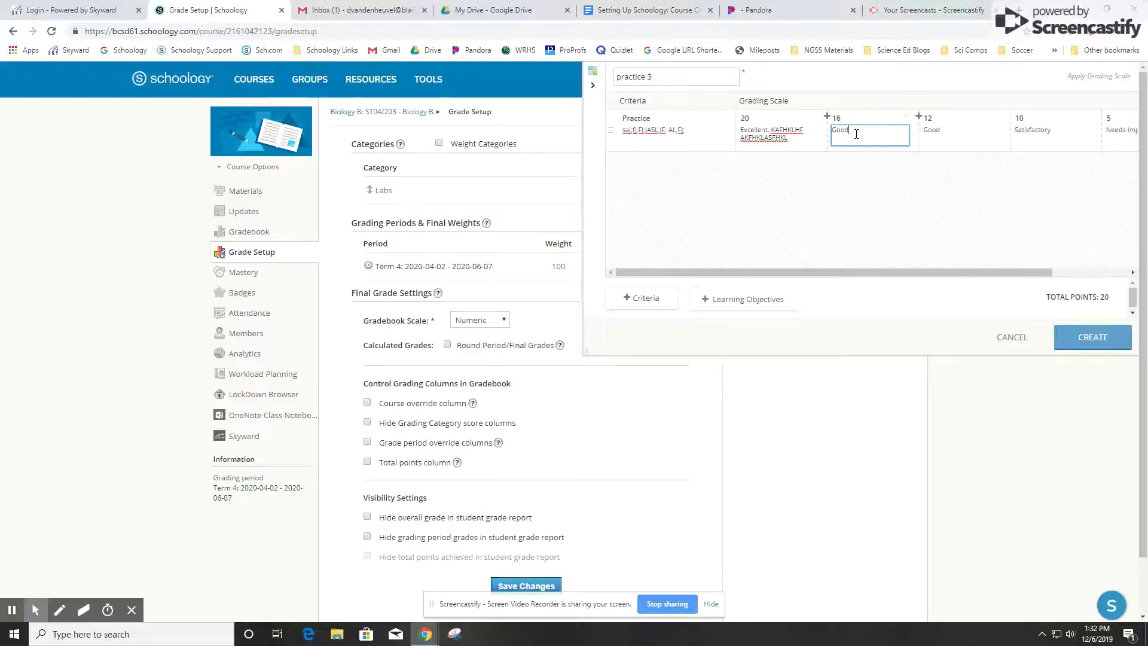
{"action": "type", "text": ". SFJHIOWEHIOENFWELK"}
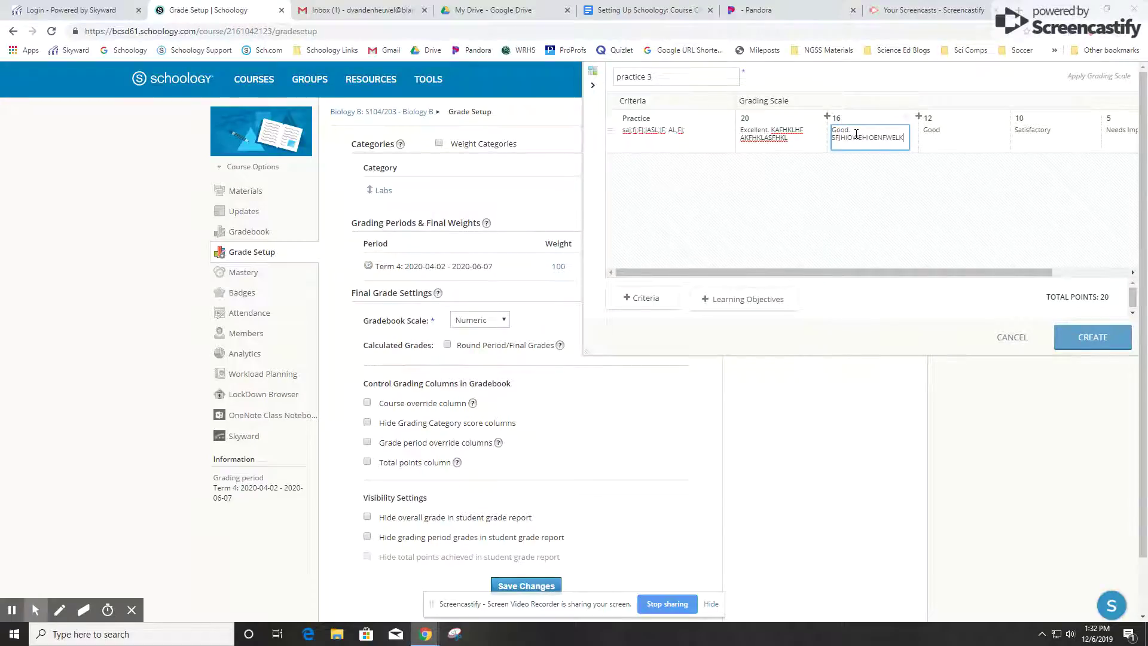
{"action": "left_click", "coordinate": [952, 128]}
{"action": "type", "text": "."}
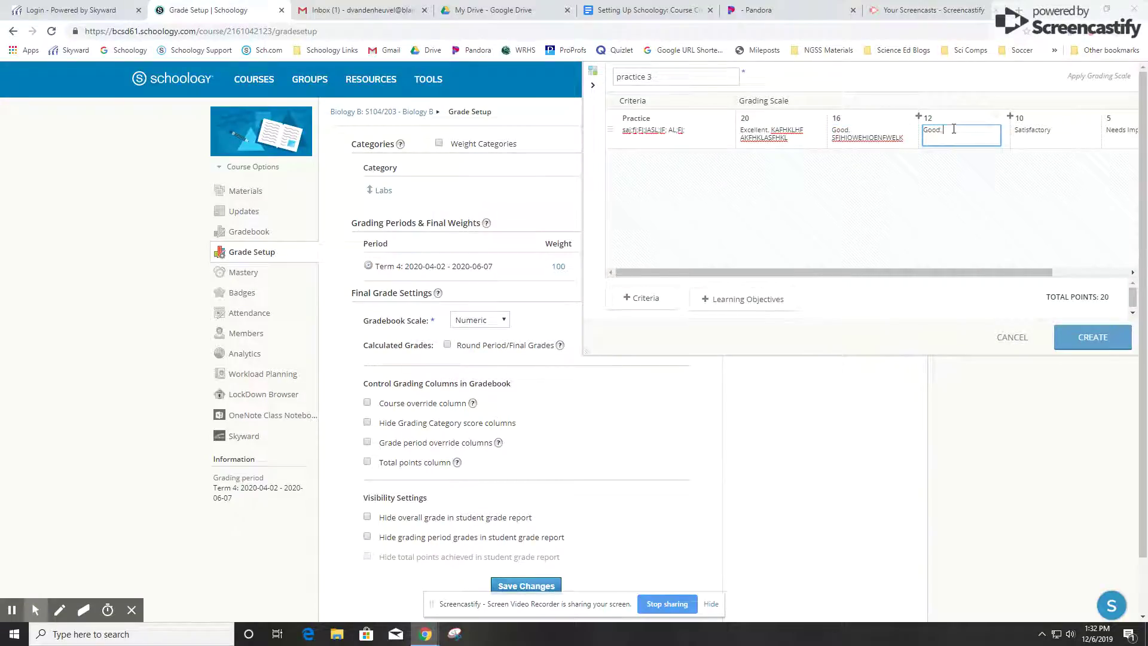
{"action": "type", "text": " AKJFHKL ASDKFHLK ASFK AF"}
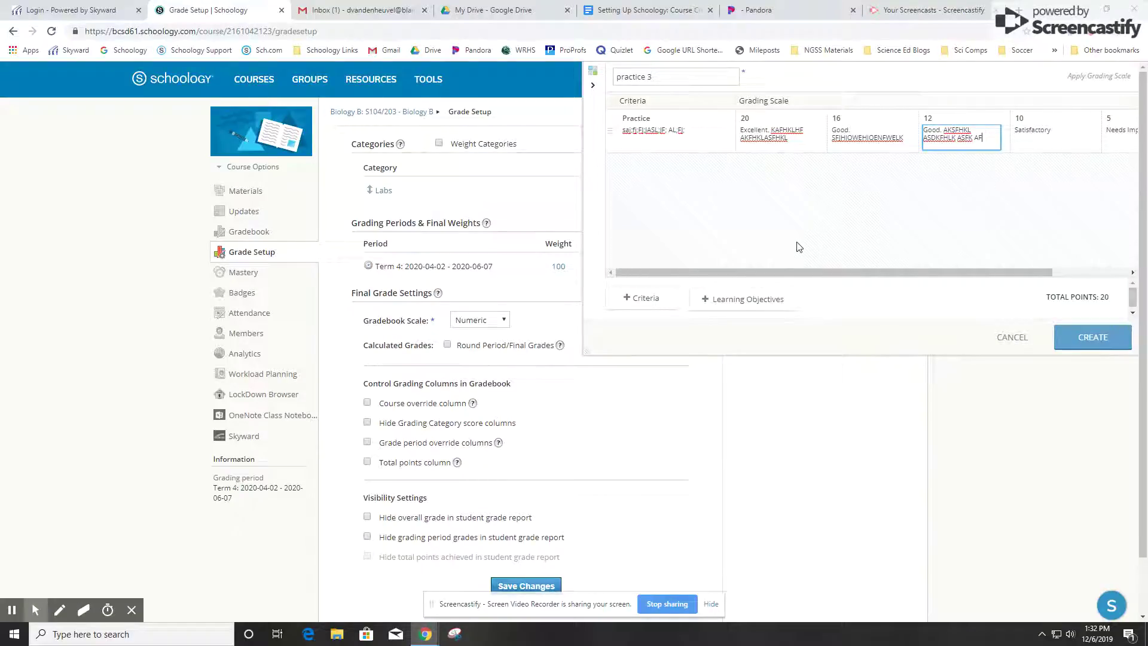
Step: Add a second criterion row and trim its Excellent descriptor to just 'Excellent.'
{"action": "left_click", "coordinate": [661, 302]}
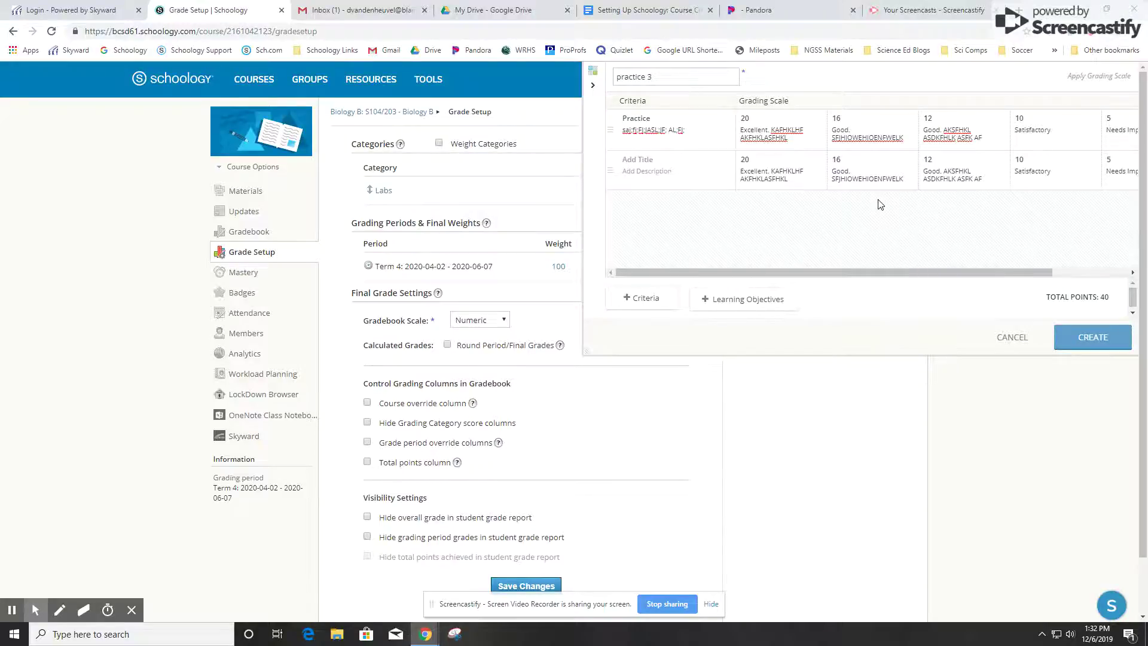
{"action": "left_click", "coordinate": [777, 173]}
{"action": "double_click", "coordinate": [784, 170]}
{"action": "key", "text": "BackSpace"}
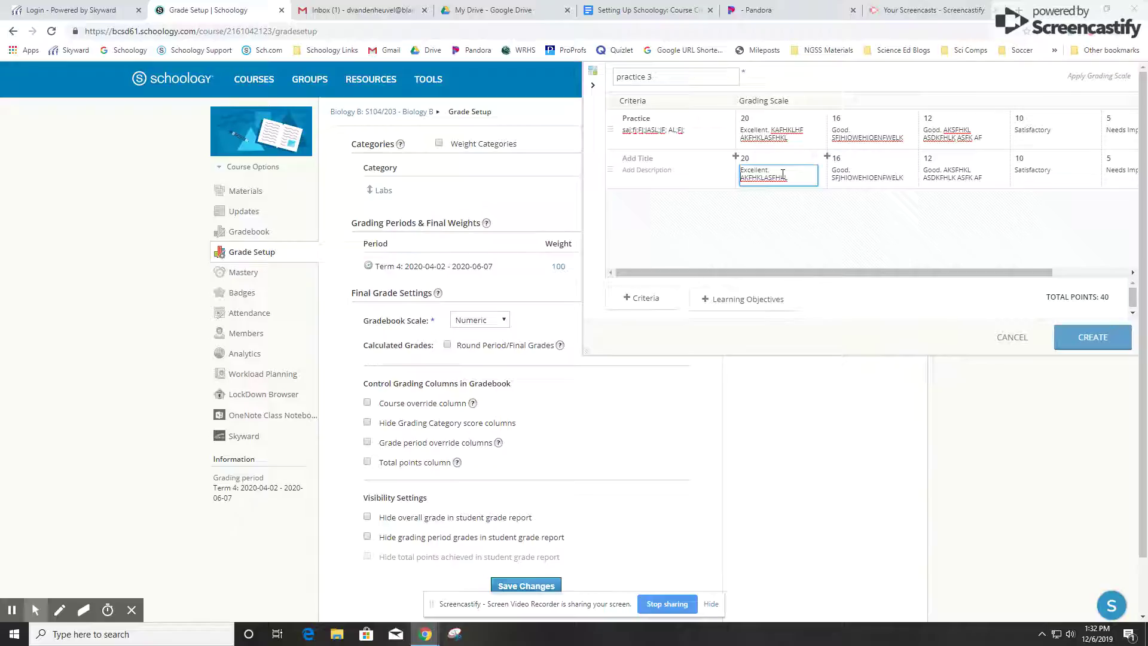
{"action": "double_click", "coordinate": [782, 174]}
{"action": "key", "text": "BackSpace"}
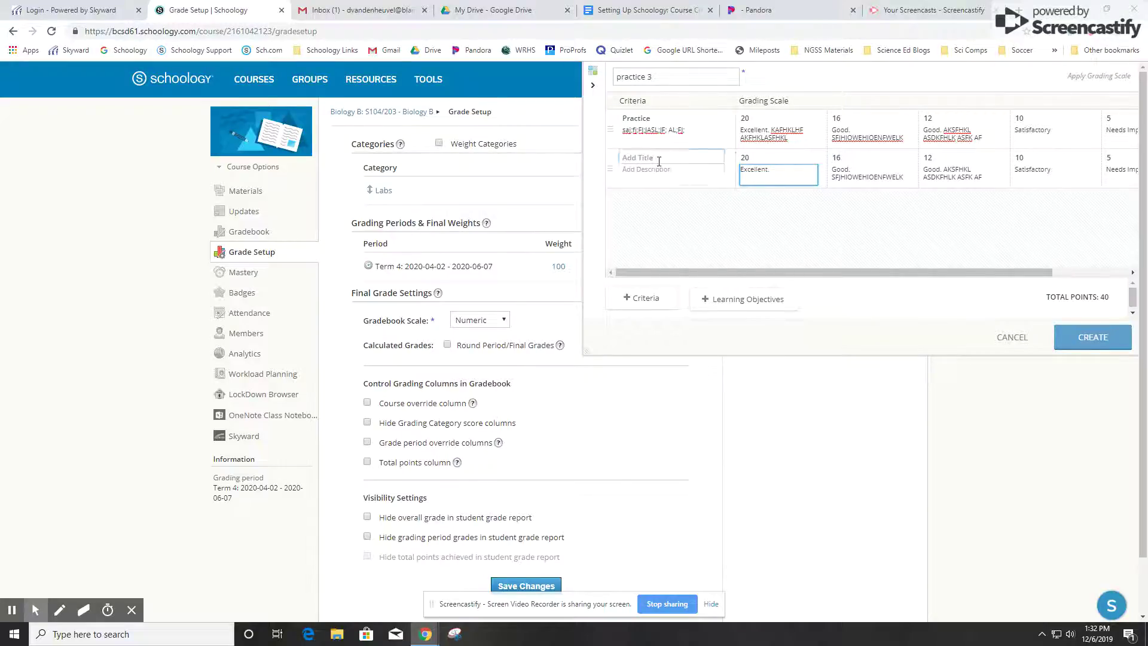
Step: Title the second criterion 'BDFBDRT' with description 'DBERETYY5645'
{"action": "left_click", "coordinate": [659, 159]}
{"action": "type", "text": "BDFBDRT"}
{"action": "left_click", "coordinate": [662, 174]}
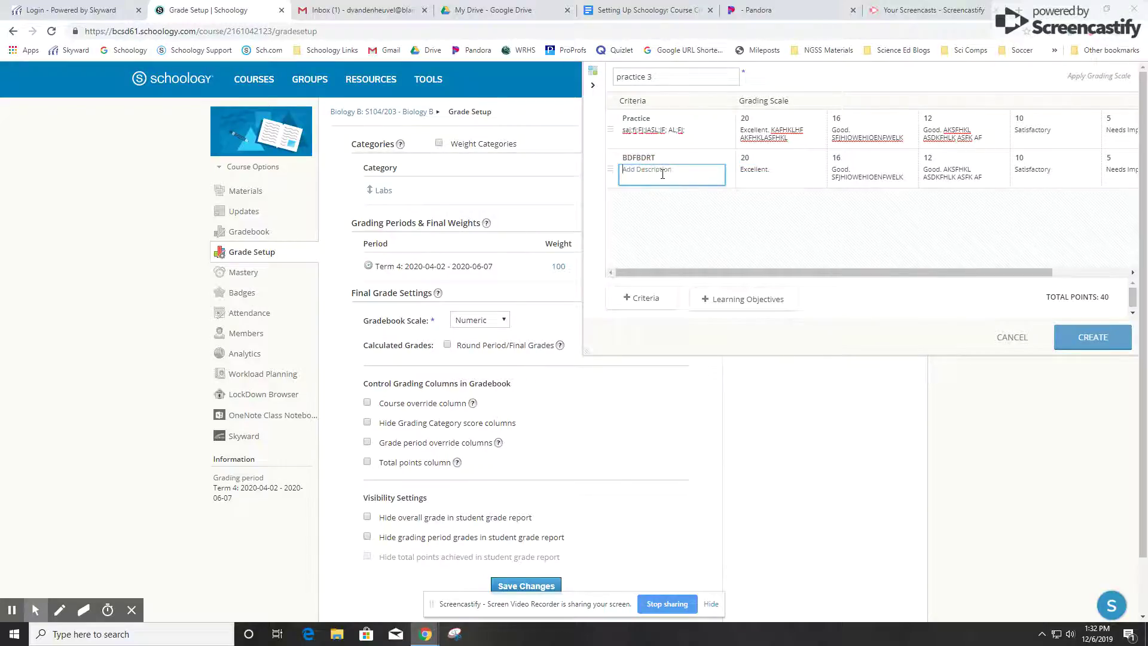
{"action": "type", "text": "DBERETYY5645"}
{"action": "left_click", "coordinate": [734, 207]}
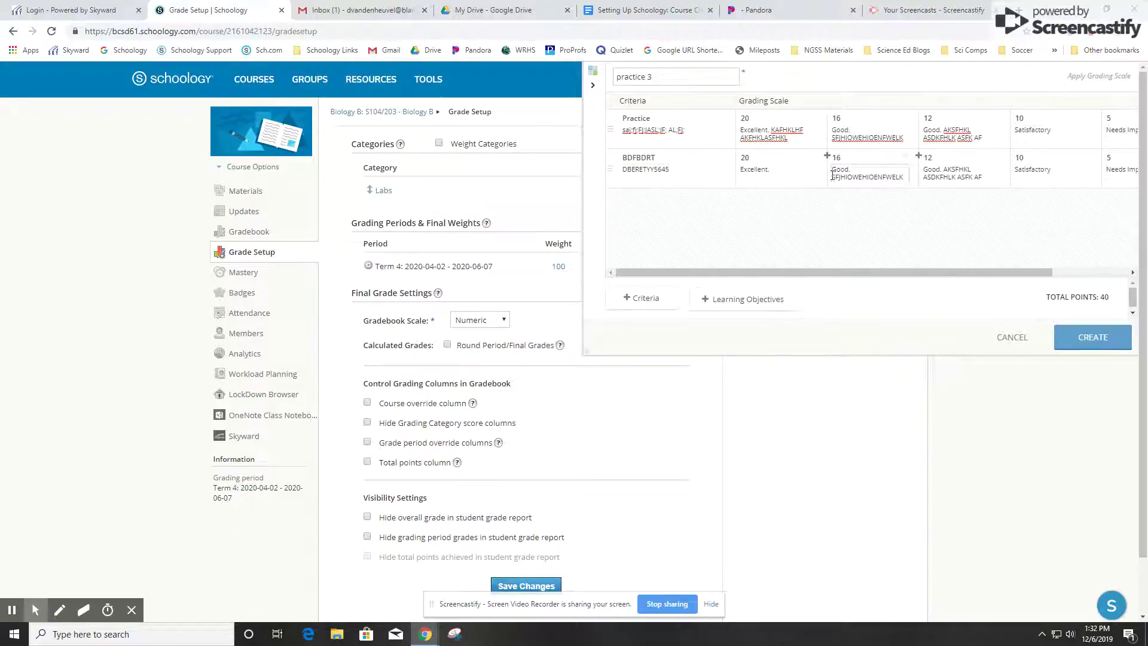
Step: Set the second criterion's top three level points to 30, 26 and 22
{"action": "left_click", "coordinate": [735, 159]}
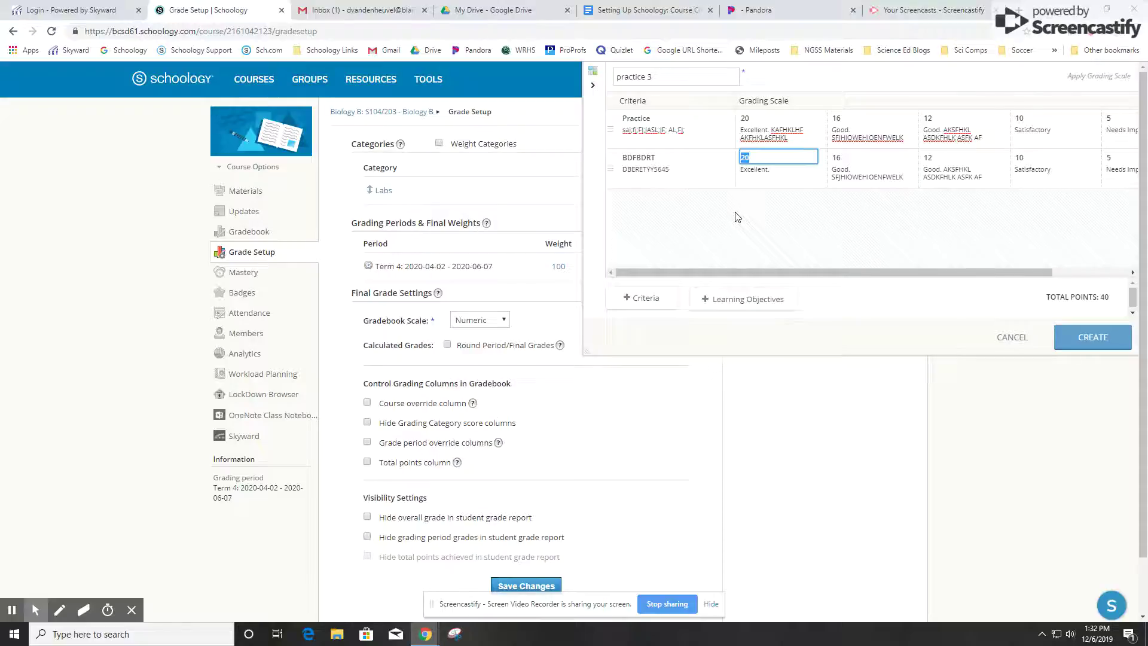
{"action": "type", "text": "10"}
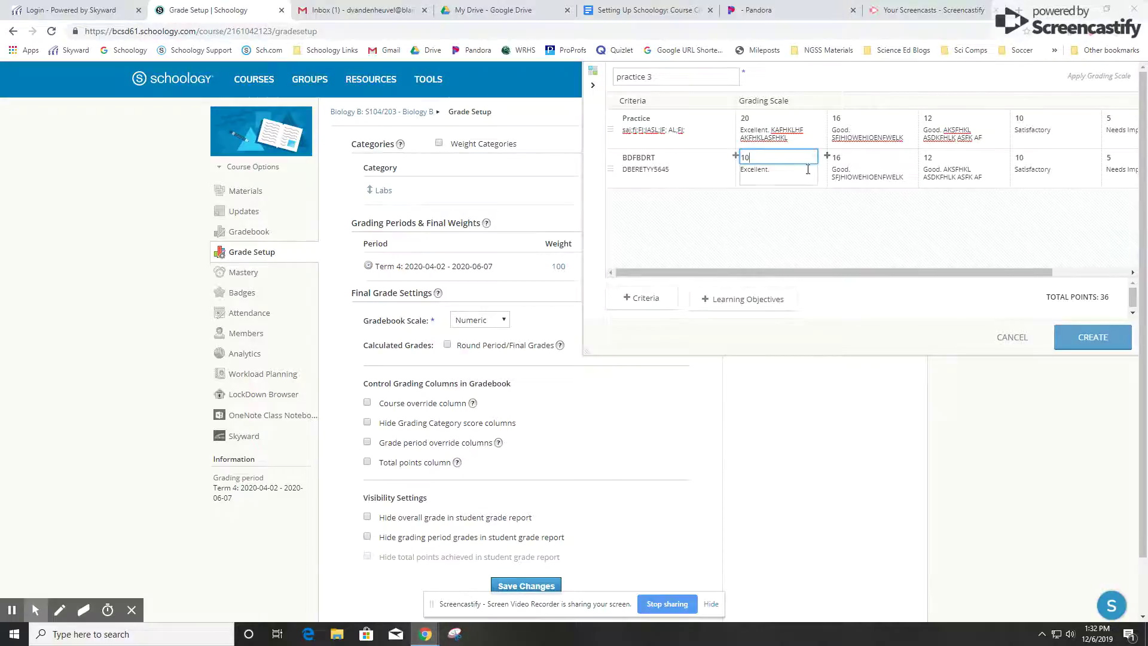
{"action": "key", "text": "BackSpace"}
{"action": "key", "text": "BackSpace"}
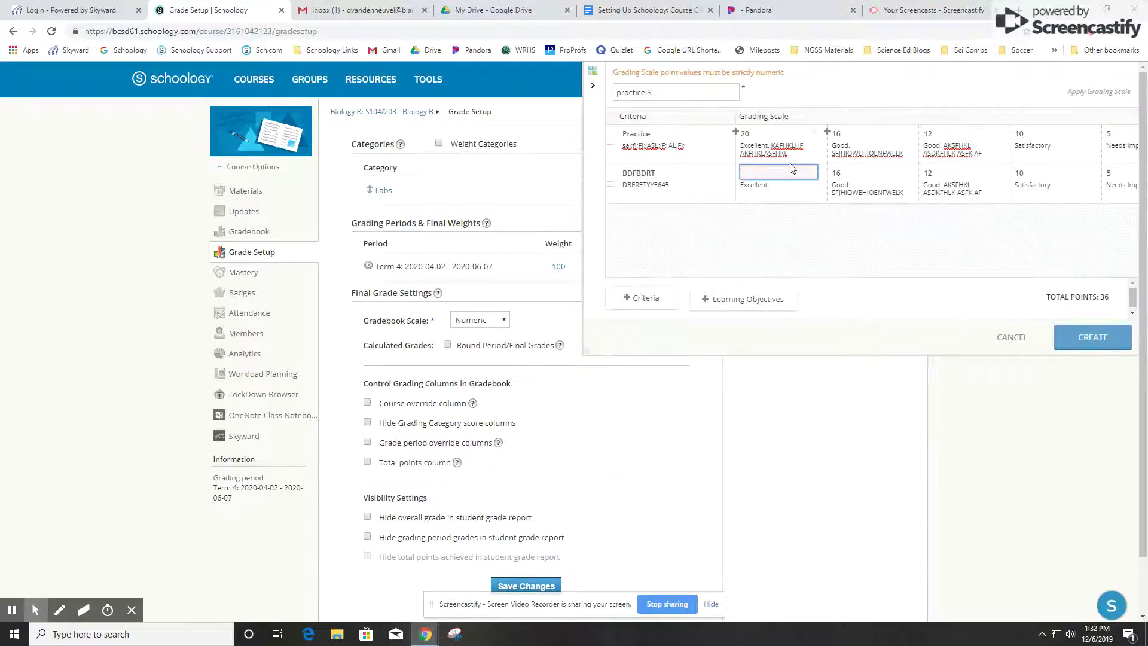
{"action": "type", "text": "30"}
{"action": "left_click", "coordinate": [861, 158]}
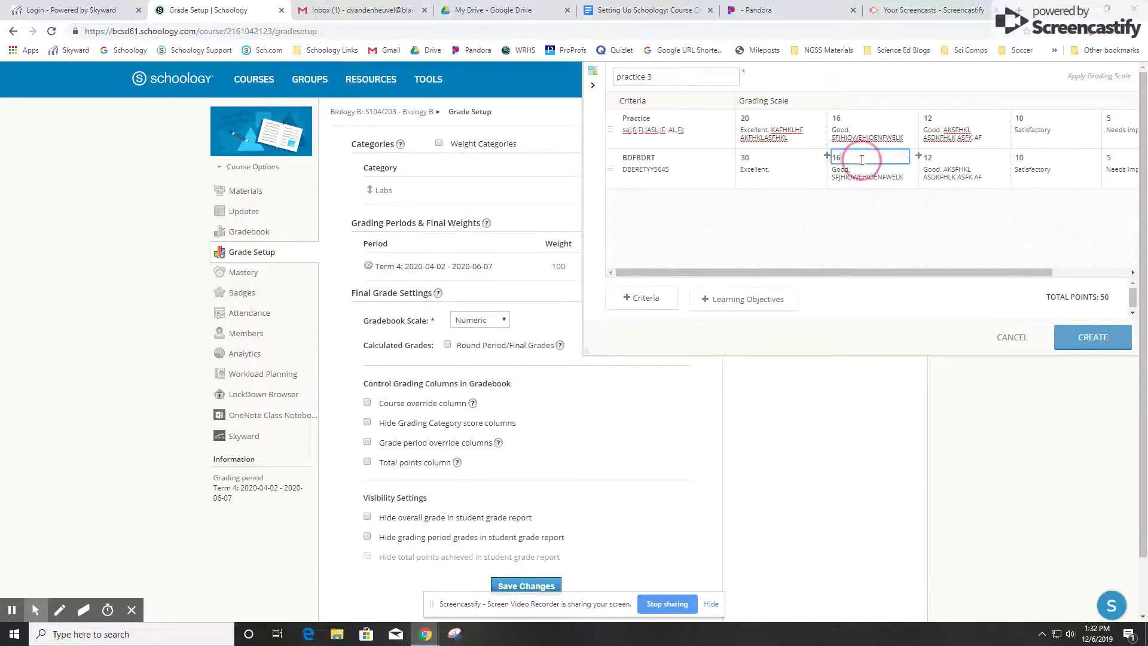
{"action": "key", "text": "BackSpace"}
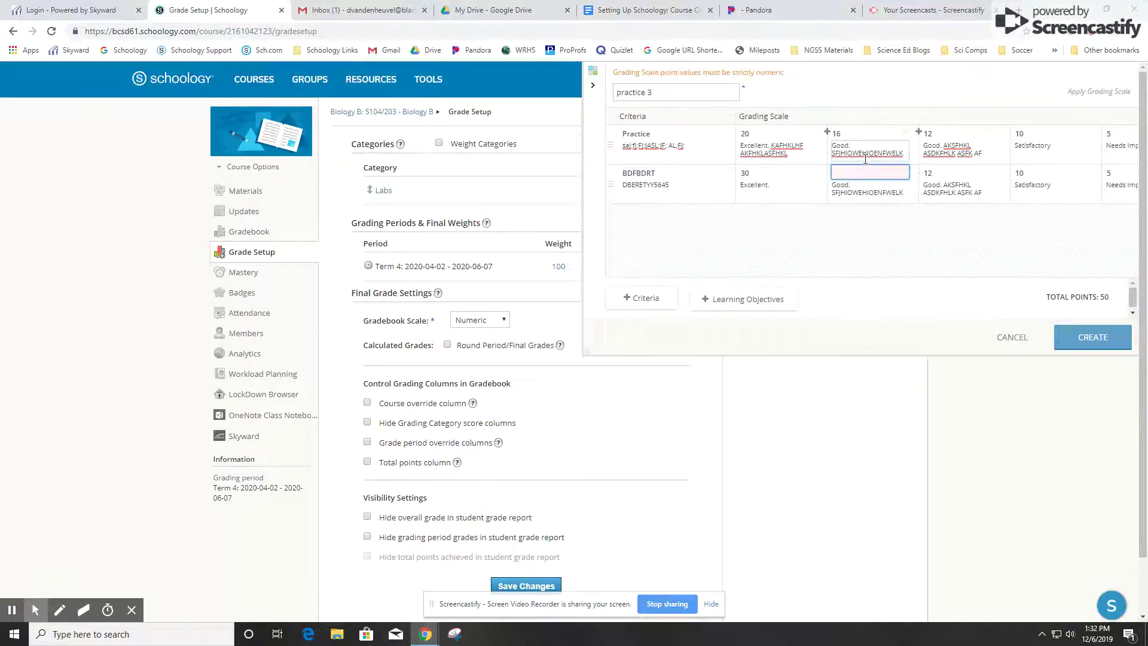
{"action": "type", "text": "26"}
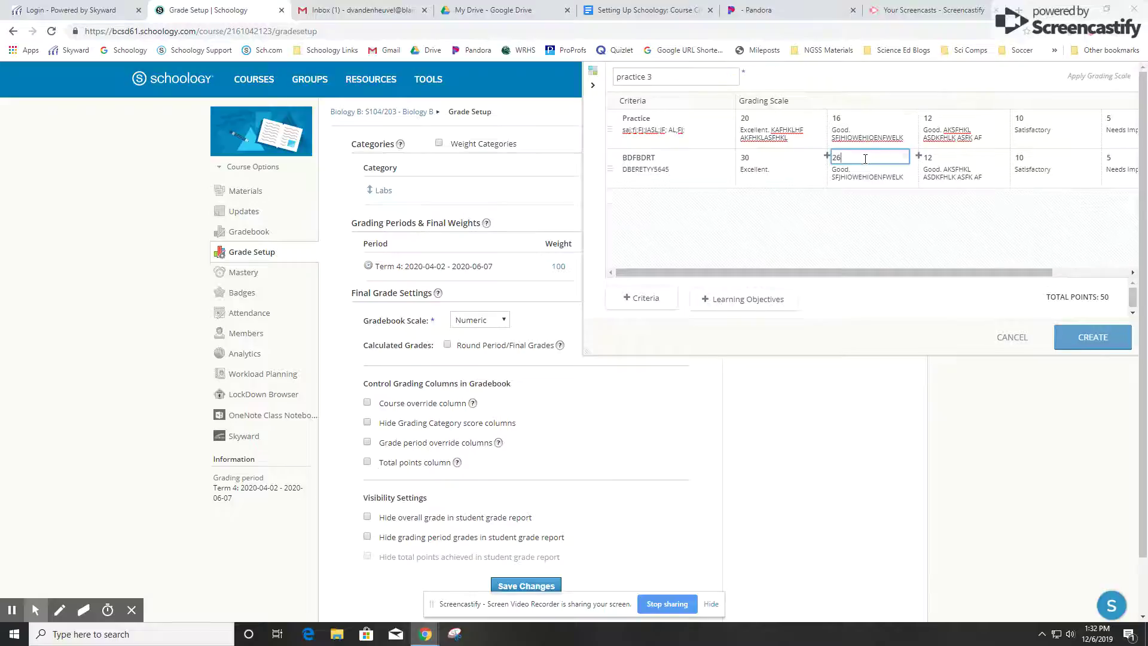
{"action": "left_click", "coordinate": [936, 159]}
{"action": "key", "text": "BackSpace"}
{"action": "key", "text": "BackSpace"}
{"action": "type", "text": "22"}
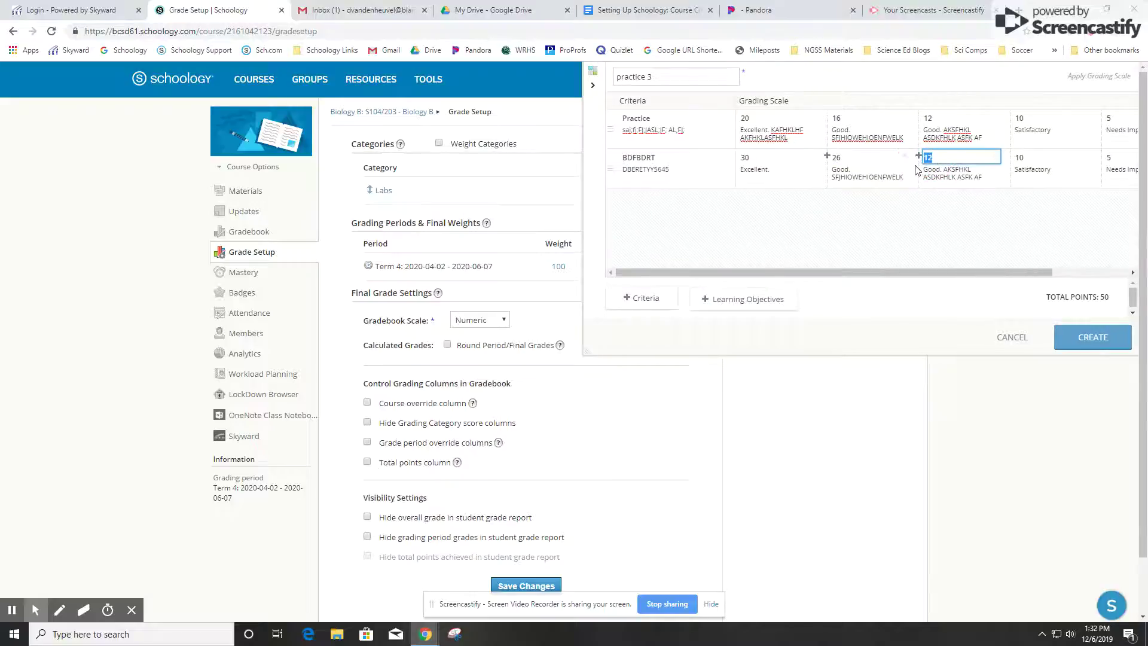
{"action": "left_click", "coordinate": [1025, 239]}
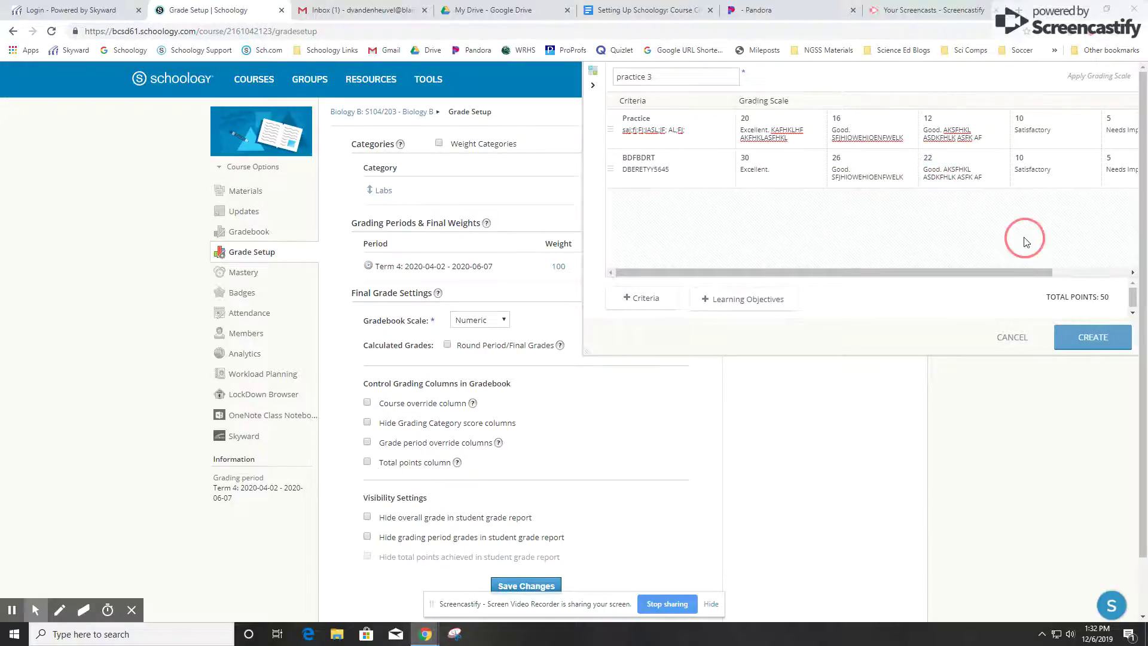
{"action": "mouse_move", "coordinate": [986, 272]}
{"action": "left_mouse_down"}
{"action": "mouse_move", "coordinate": [1081, 269]}
{"action": "mouse_move", "coordinate": [981, 277]}
{"action": "left_mouse_up"}
Step: Add NGSS Science Practices 'Developing and Using Models' as a 30-point third criterion, totaling 80
{"action": "left_click", "coordinate": [758, 300]}
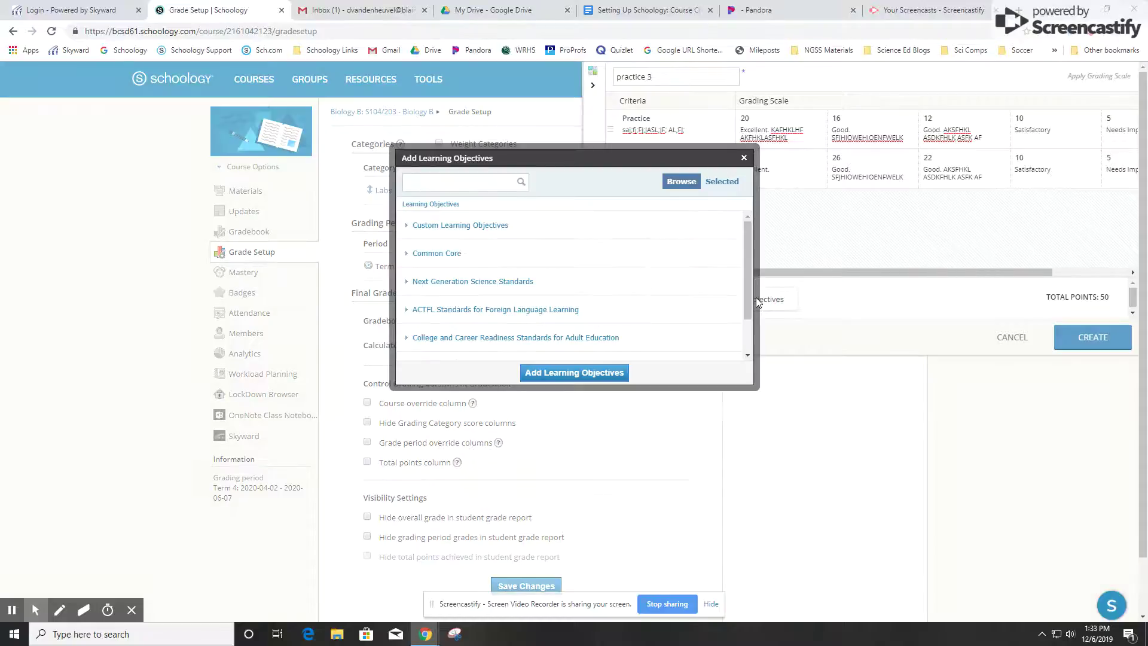
{"action": "left_click", "coordinate": [474, 226]}
{"action": "left_click", "coordinate": [438, 226]}
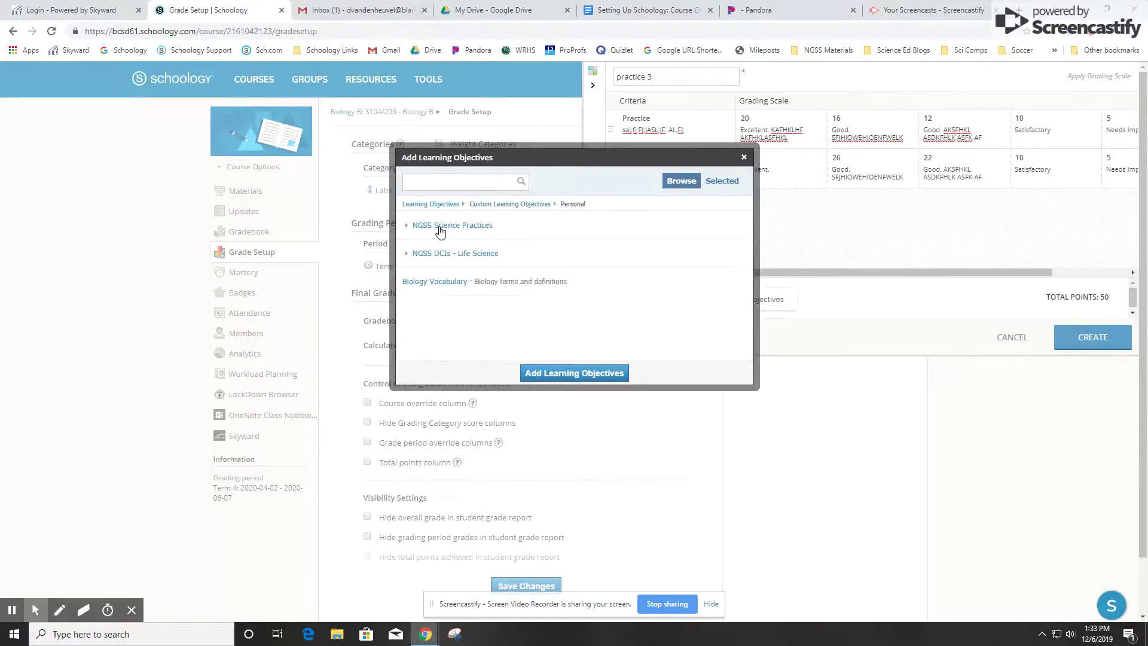
{"action": "left_click", "coordinate": [454, 230]}
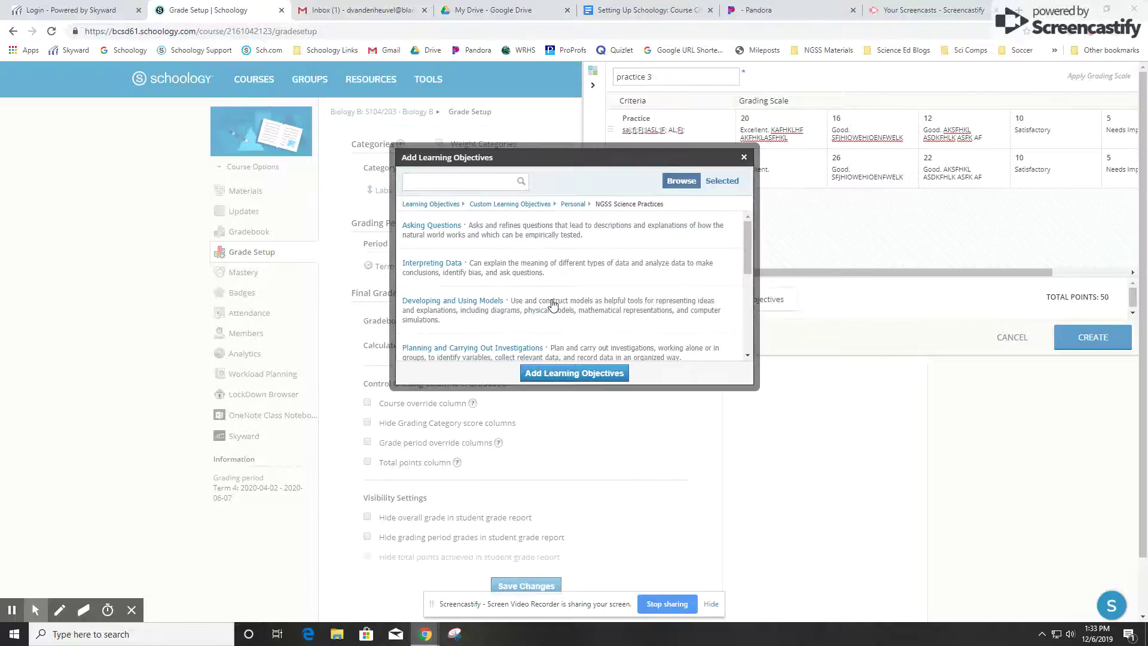
{"action": "left_click", "coordinate": [574, 311]}
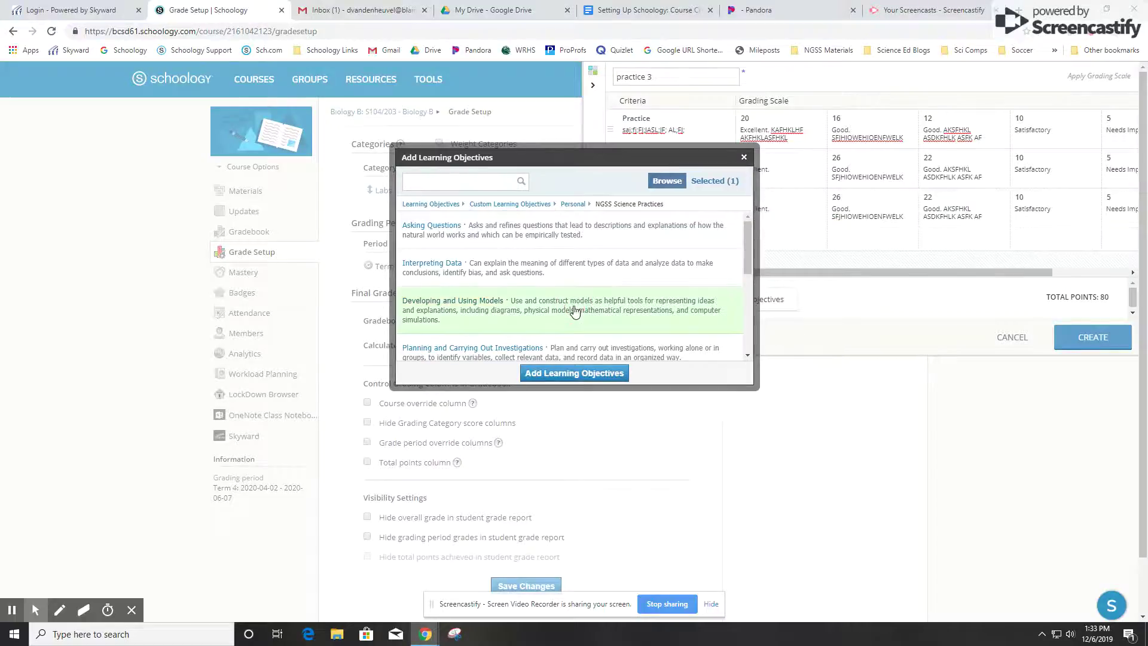
{"action": "left_click", "coordinate": [583, 372]}
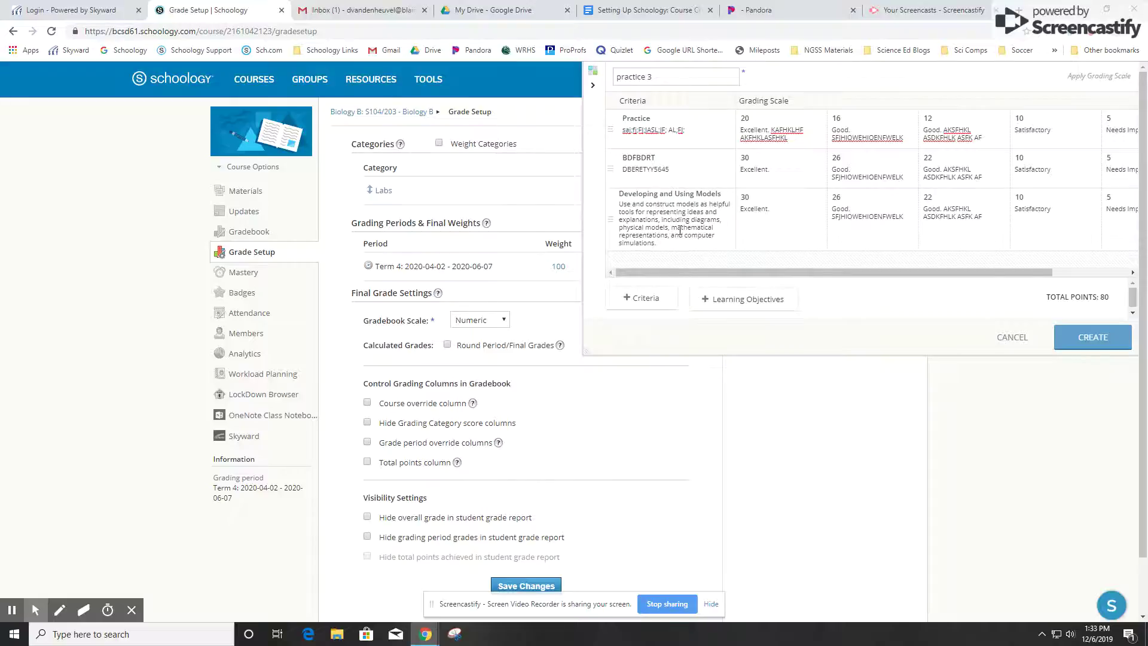
{"action": "right_click", "coordinate": [871, 340]}
{"action": "left_click", "coordinate": [845, 339]}
Step: Create the practice 3 rubric (0–80 points), then review it and check its gear menu
{"action": "left_click", "coordinate": [1103, 339]}
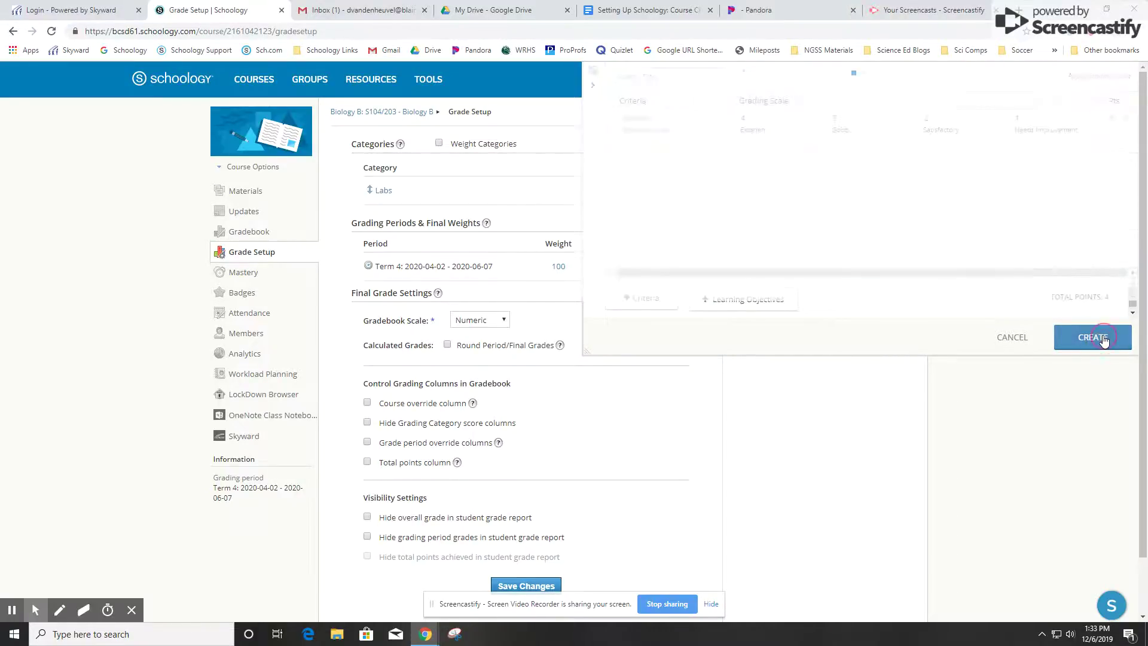
{"action": "left_click", "coordinate": [766, 292]}
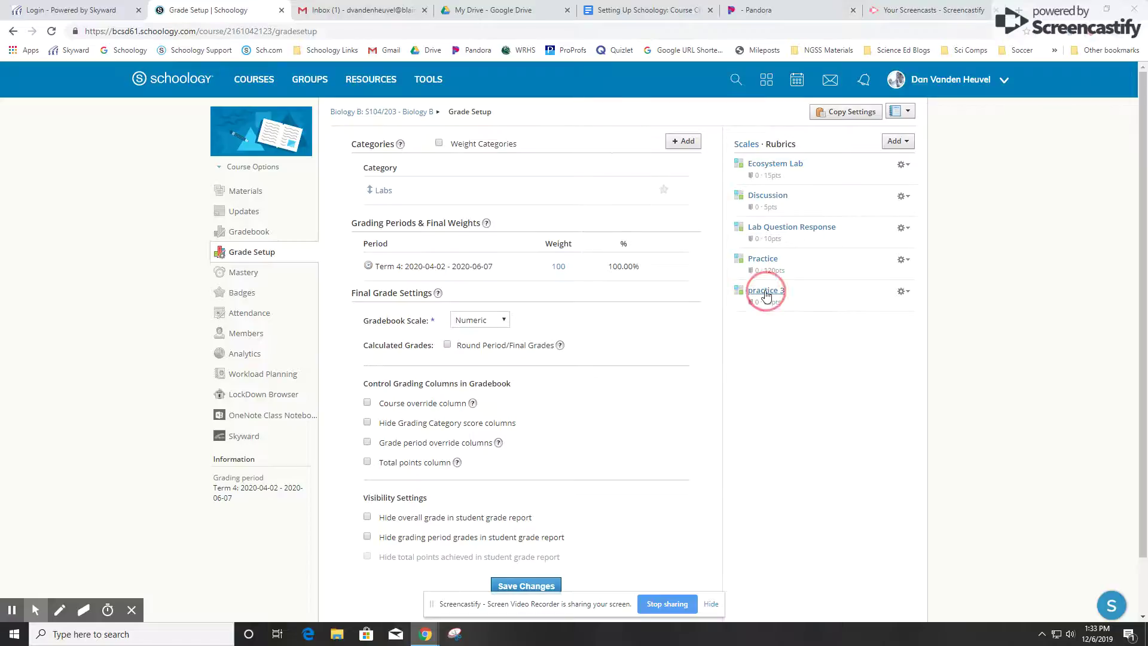
{"action": "left_click", "coordinate": [1023, 337]}
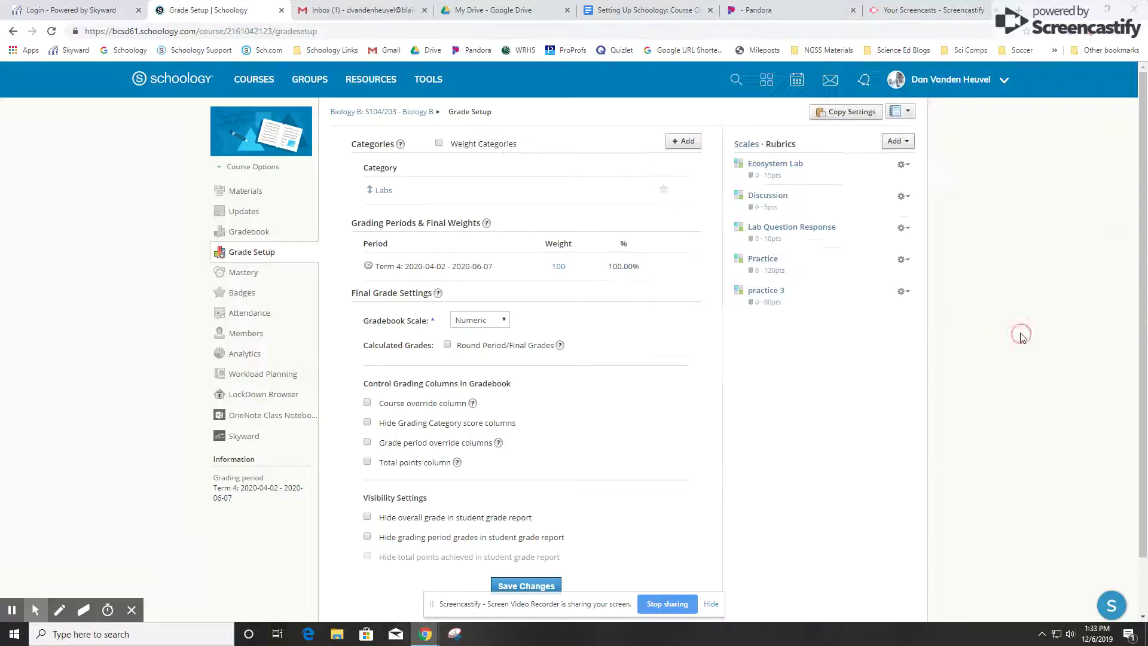
{"action": "left_click", "coordinate": [904, 292]}
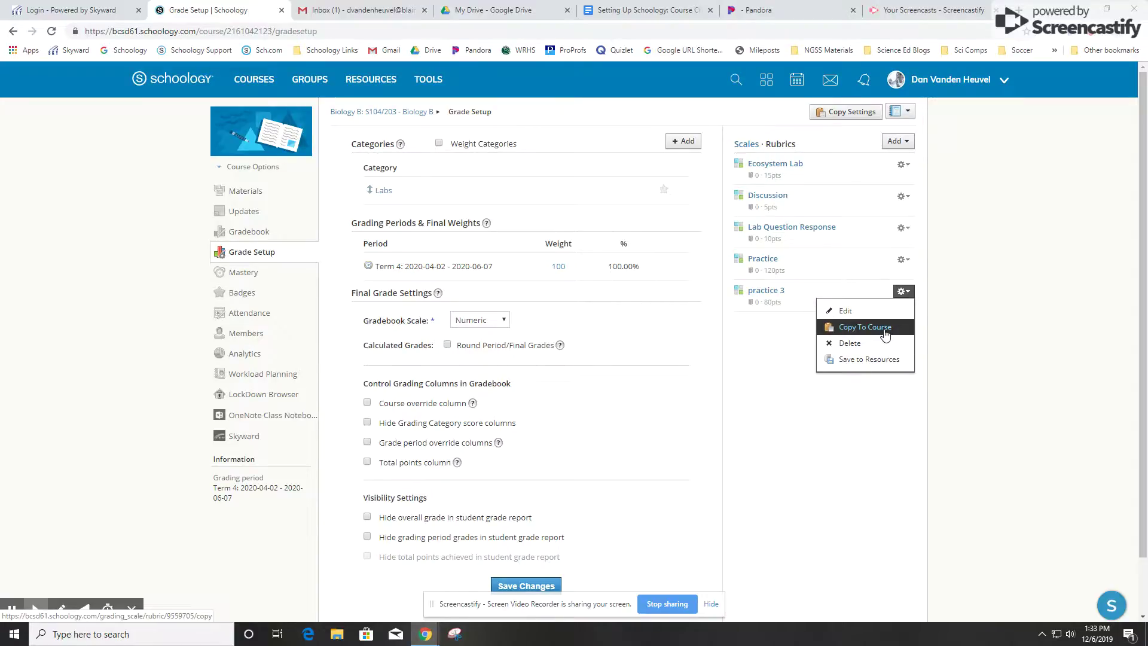
{"action": "left_click", "coordinate": [788, 340]}
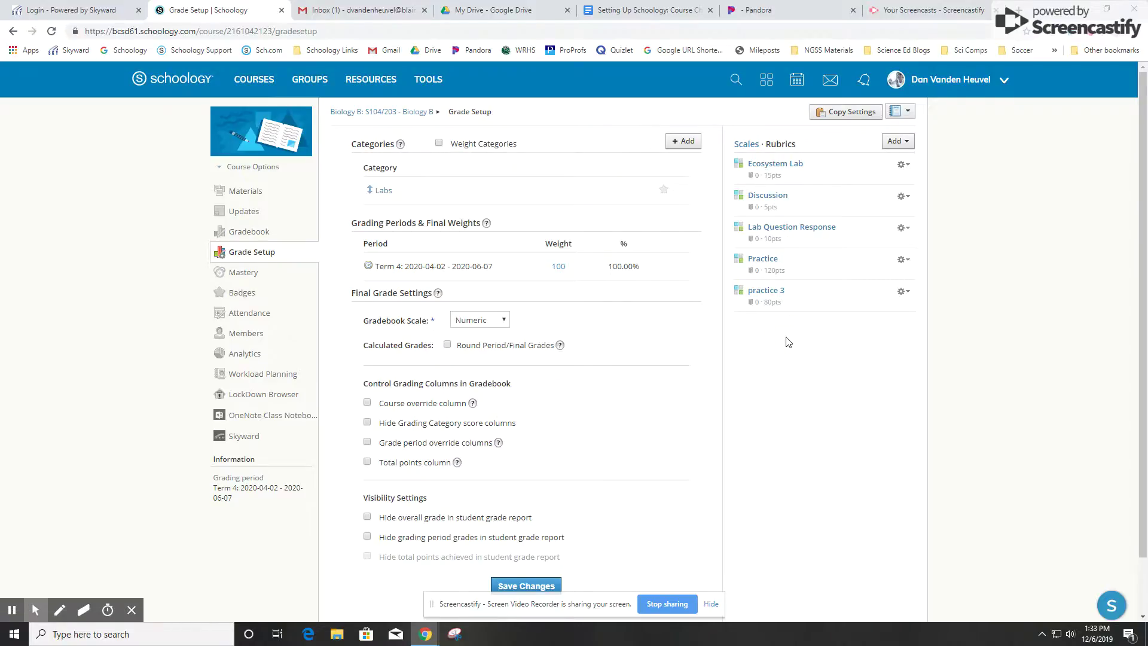